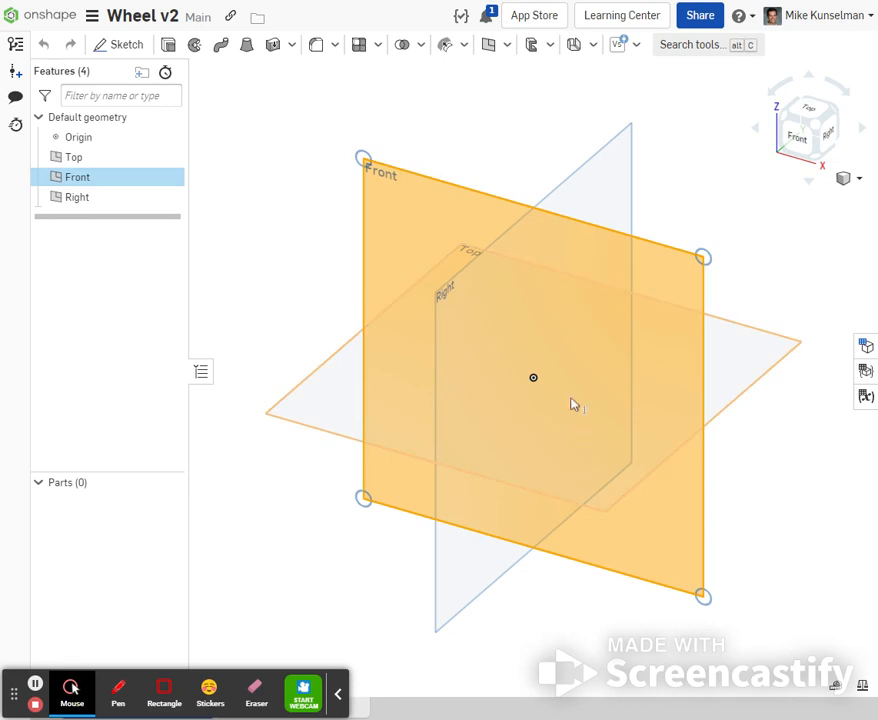
Step: Start a sketch on the Front plane and draw a horizontal line about 0.8 in long from the origin along the X axis
left_click(126, 44)
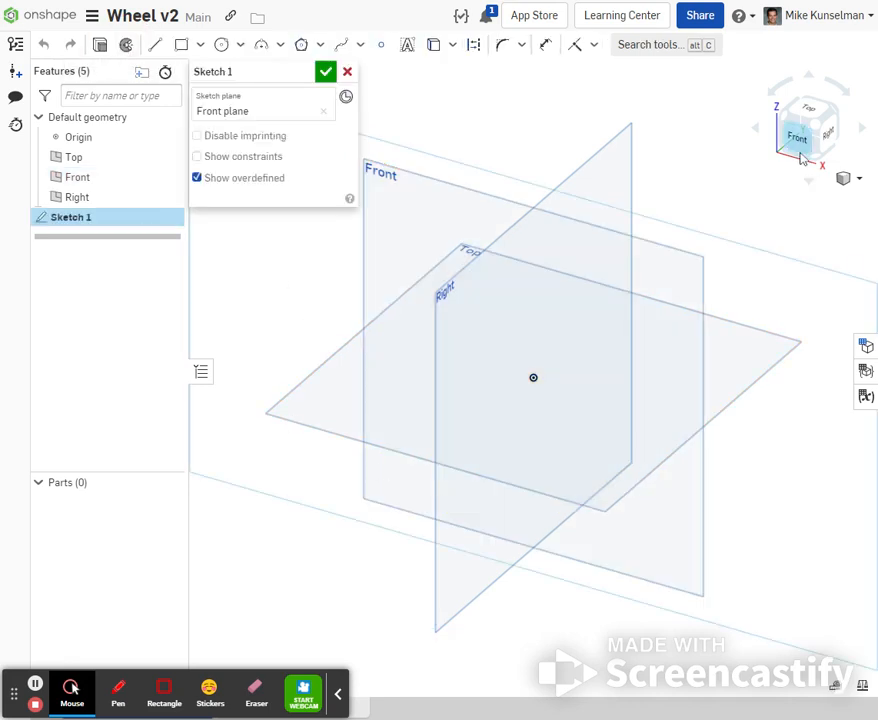
left_click(798, 135)
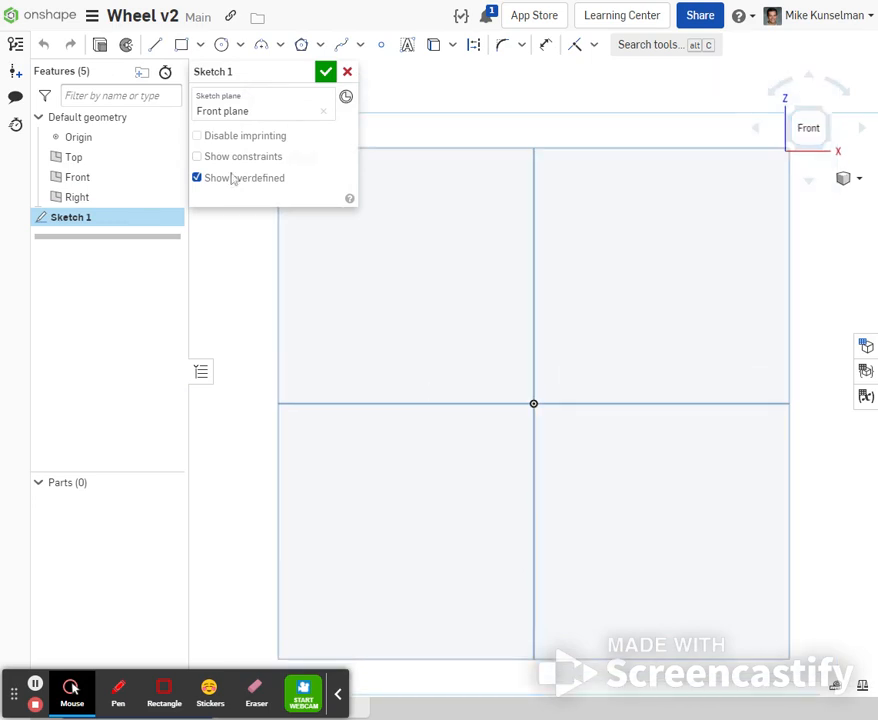
left_click(155, 44)
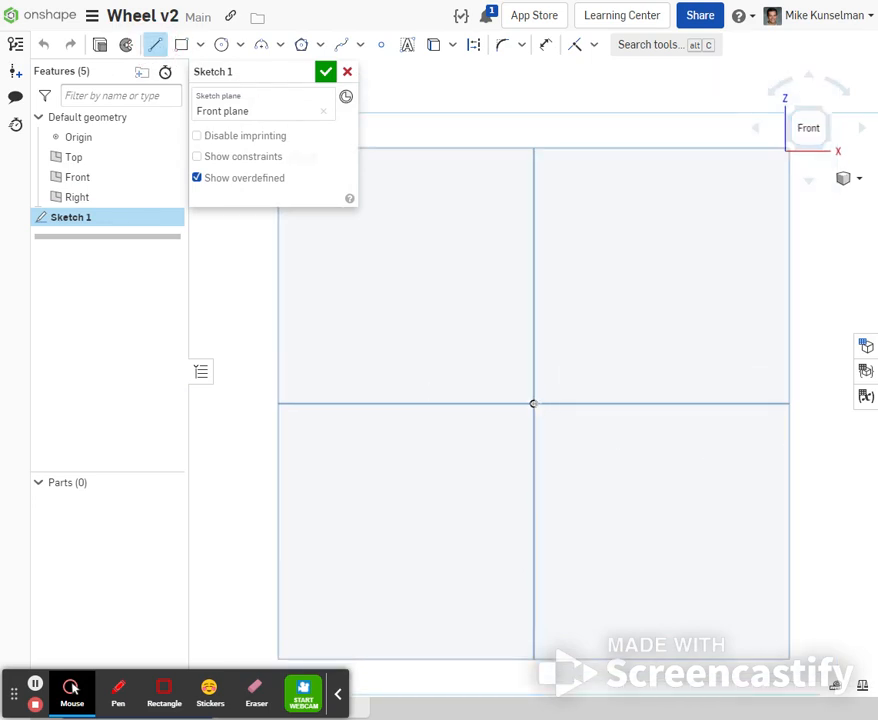
left_click(533, 403)
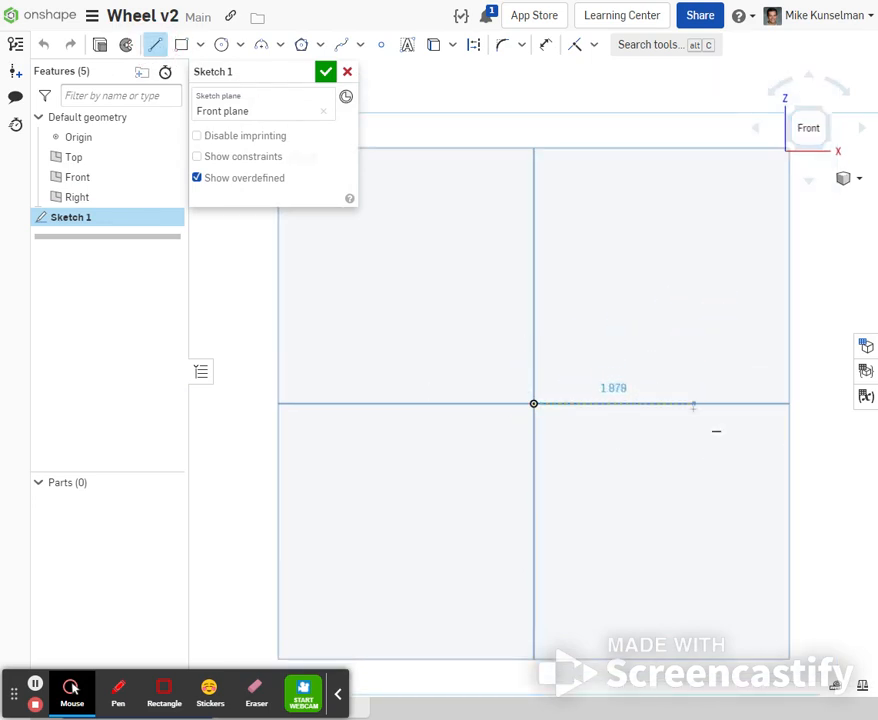
left_click(601, 404)
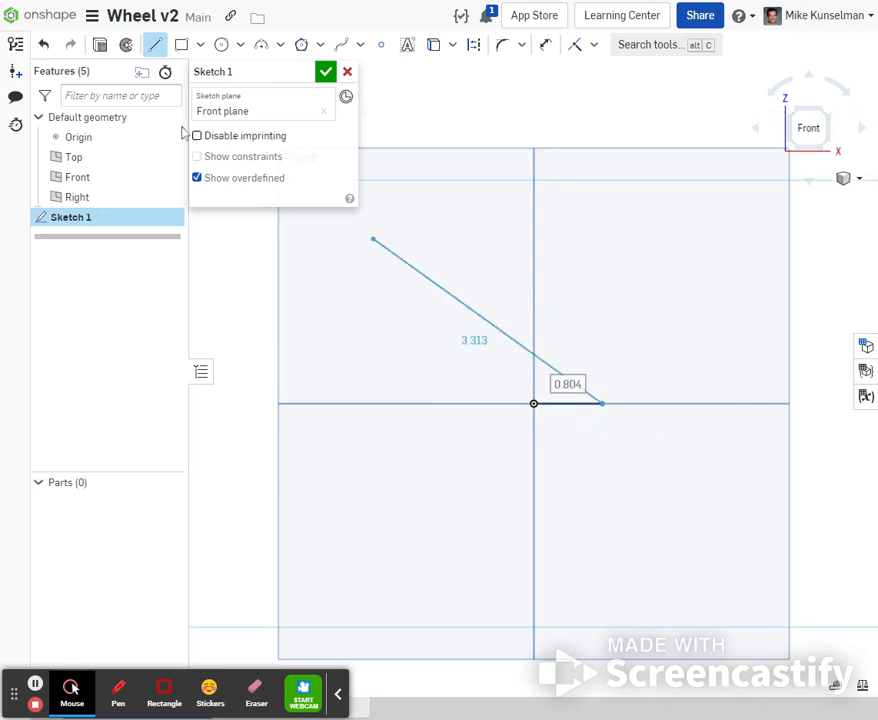
left_click(155, 44)
Step: Sketch a closed C-shaped profile above the line, about 0.44 in wide and 1.77 in tall, with its straight back on the vertical axis
scroll(578, 352, "up", 2)
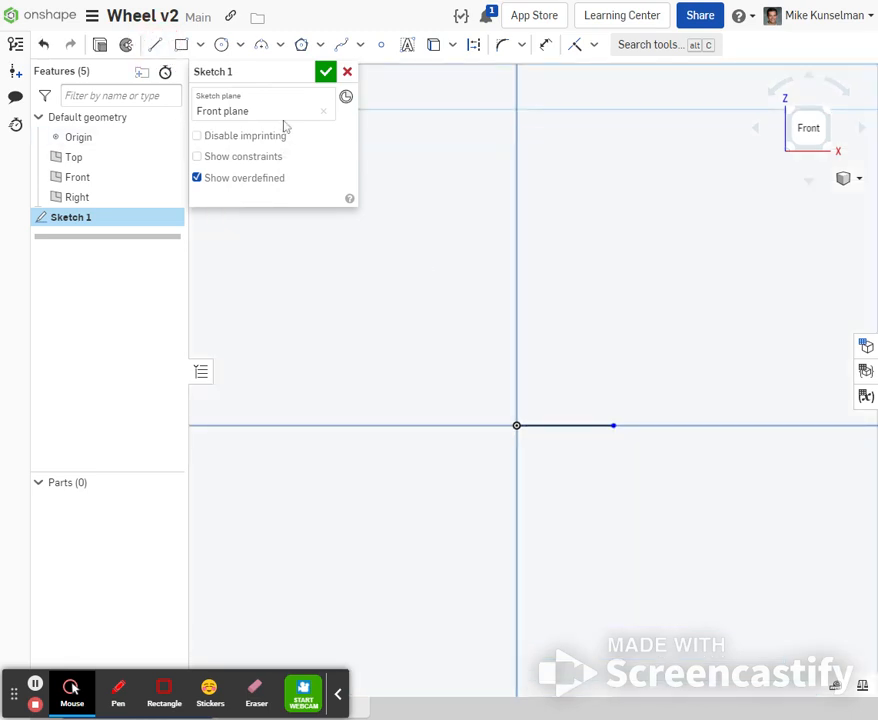
left_click(155, 46)
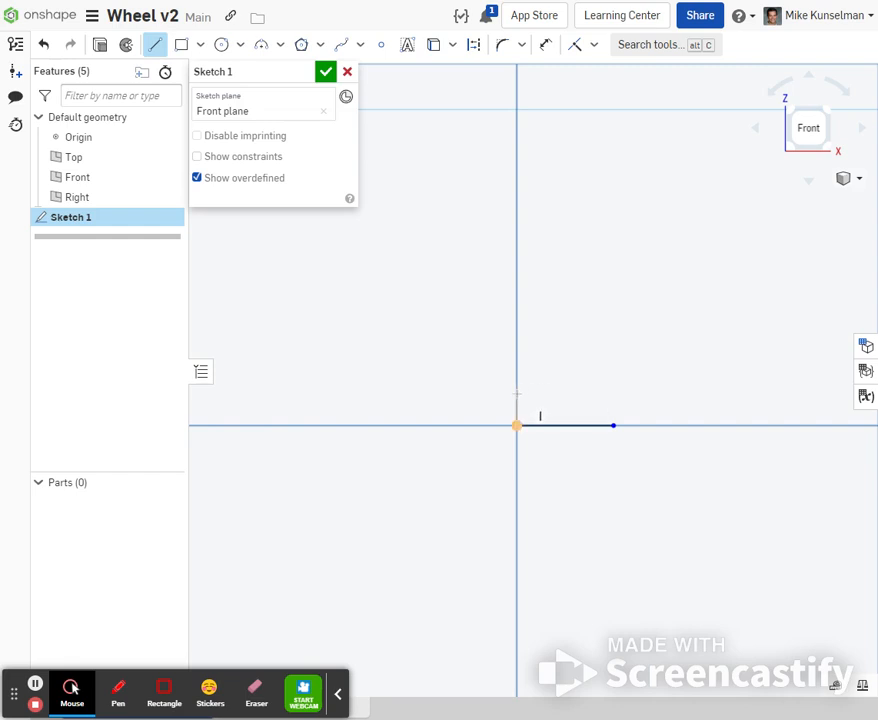
left_click(513, 386)
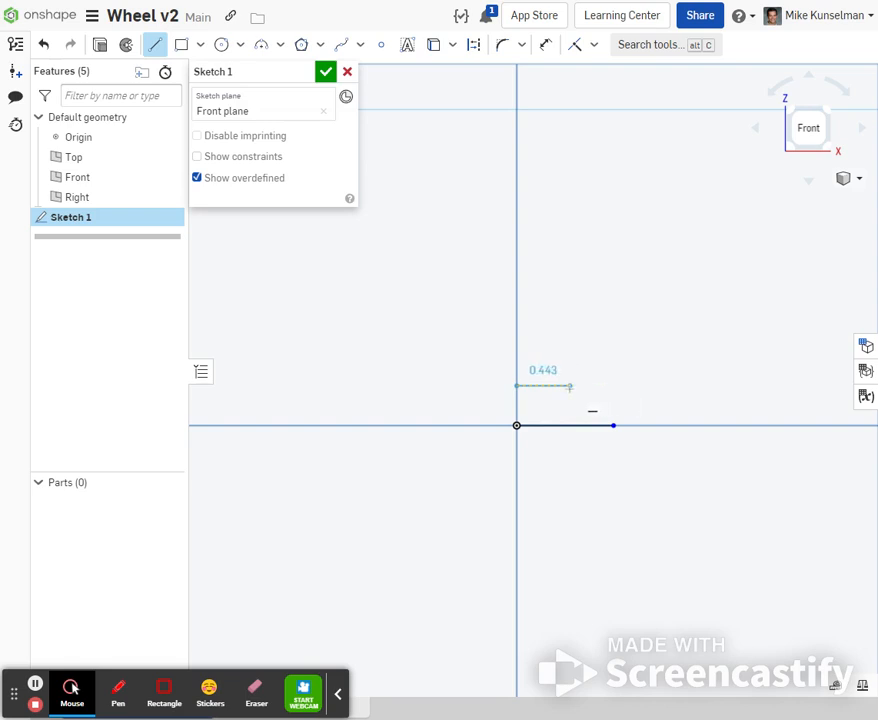
left_click(570, 385)
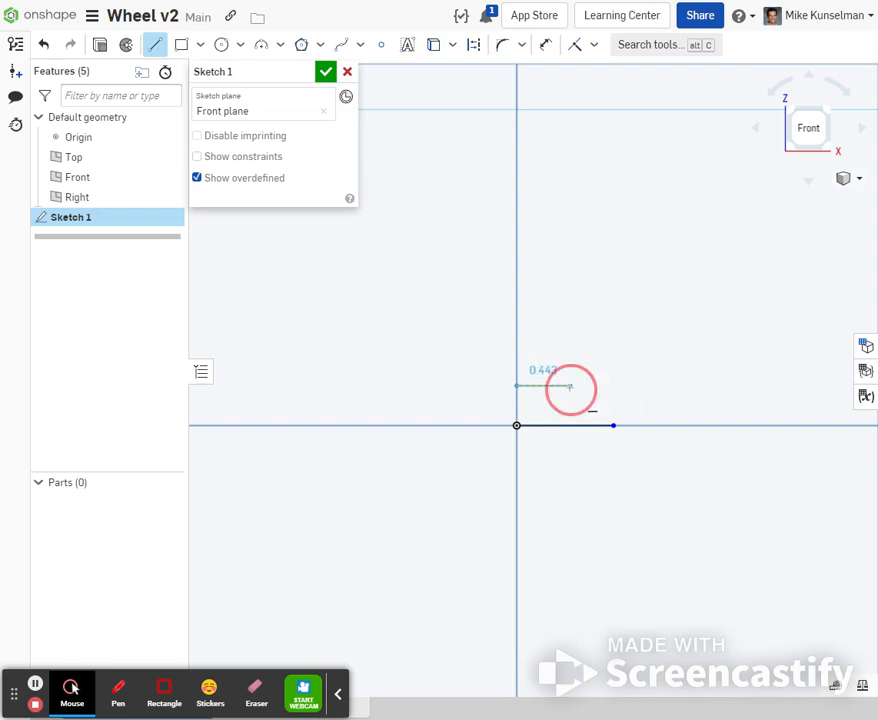
left_click(570, 330)
left_click(545, 330)
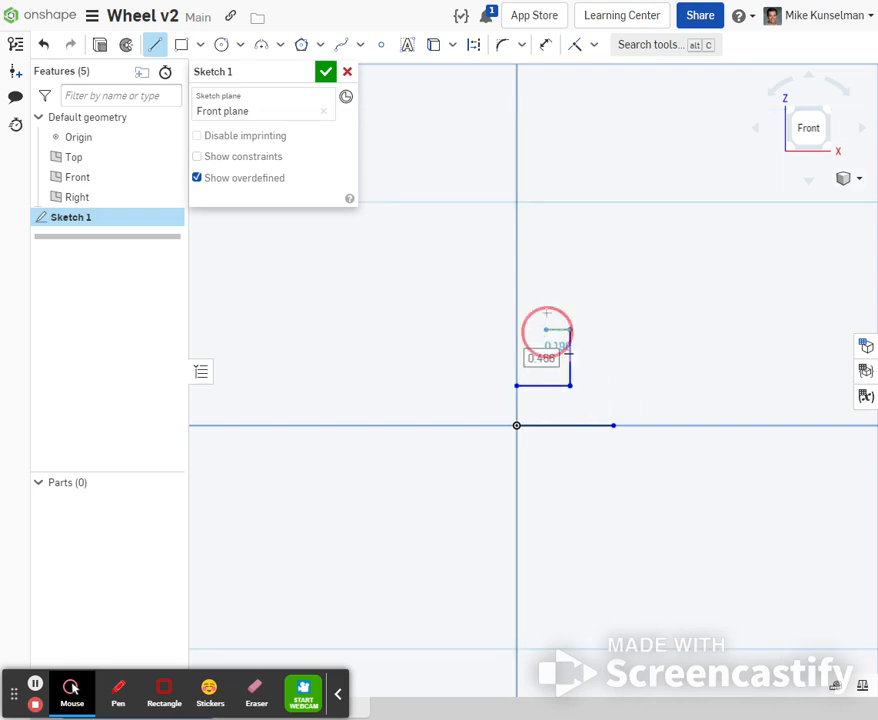
left_click(545, 229)
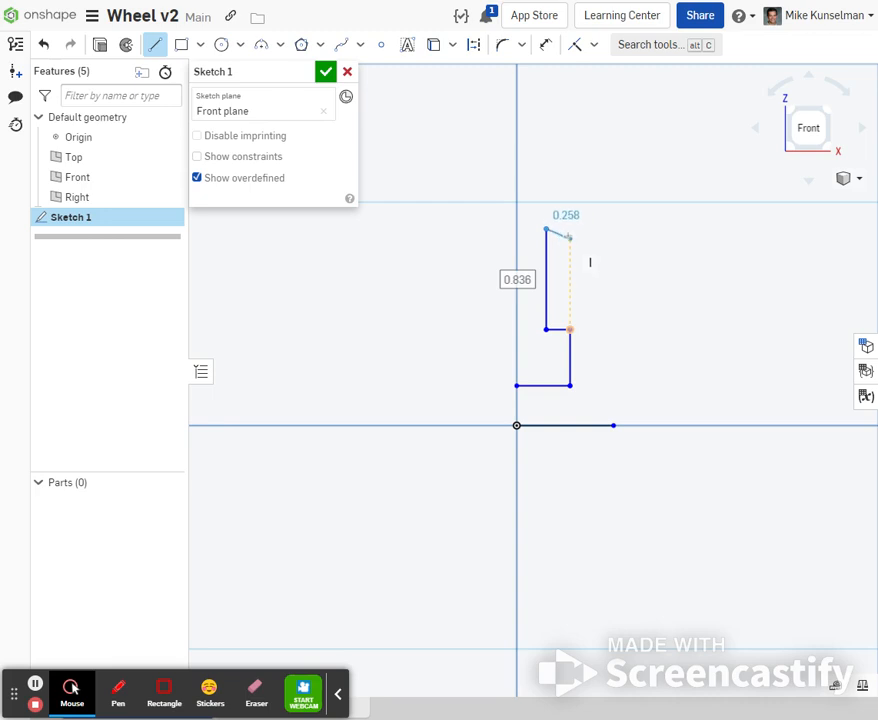
left_click(570, 229)
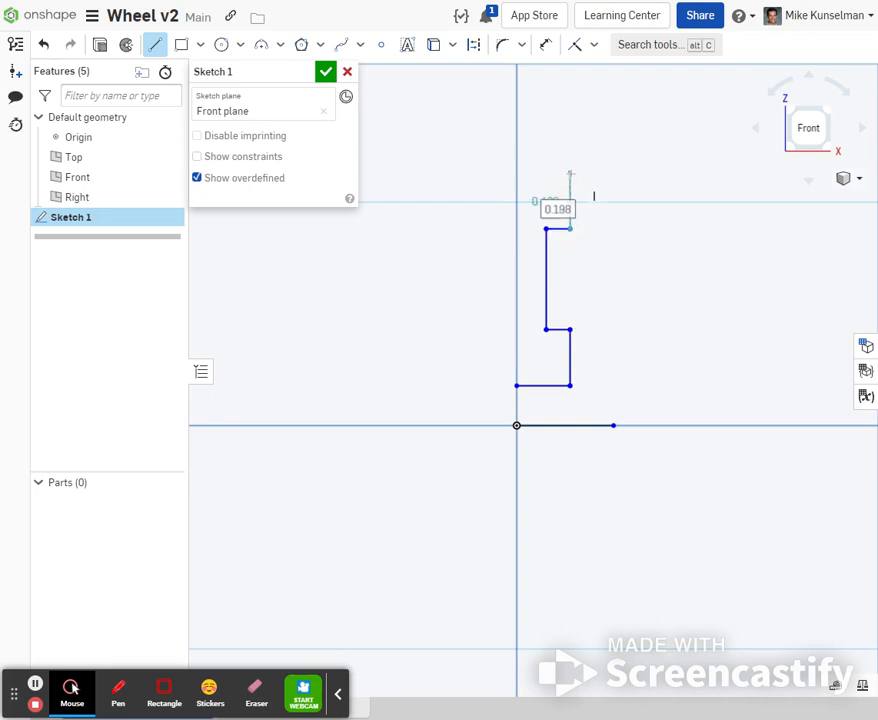
left_click(570, 173)
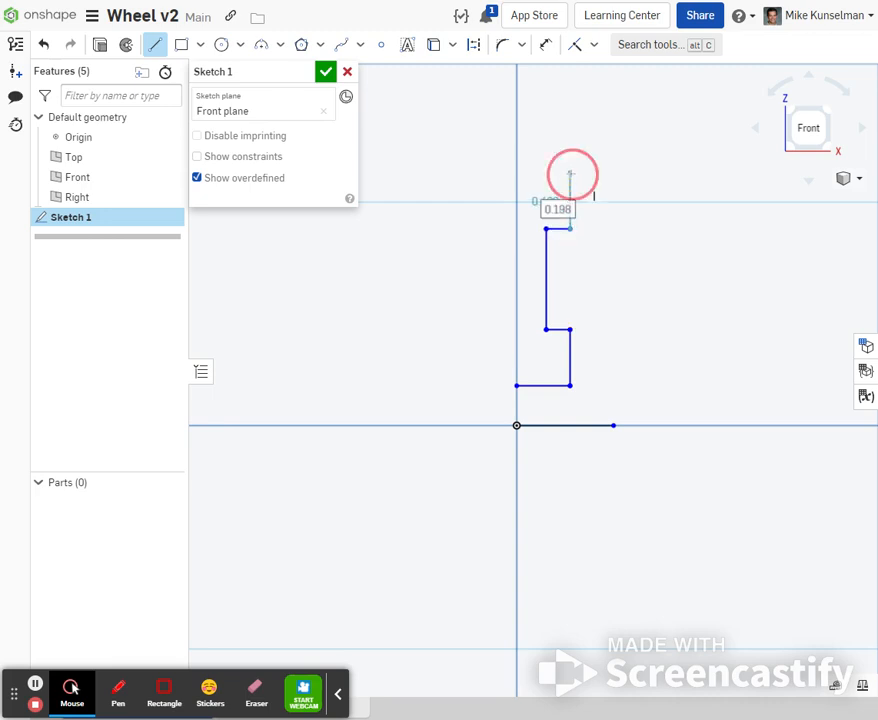
left_click(516, 173)
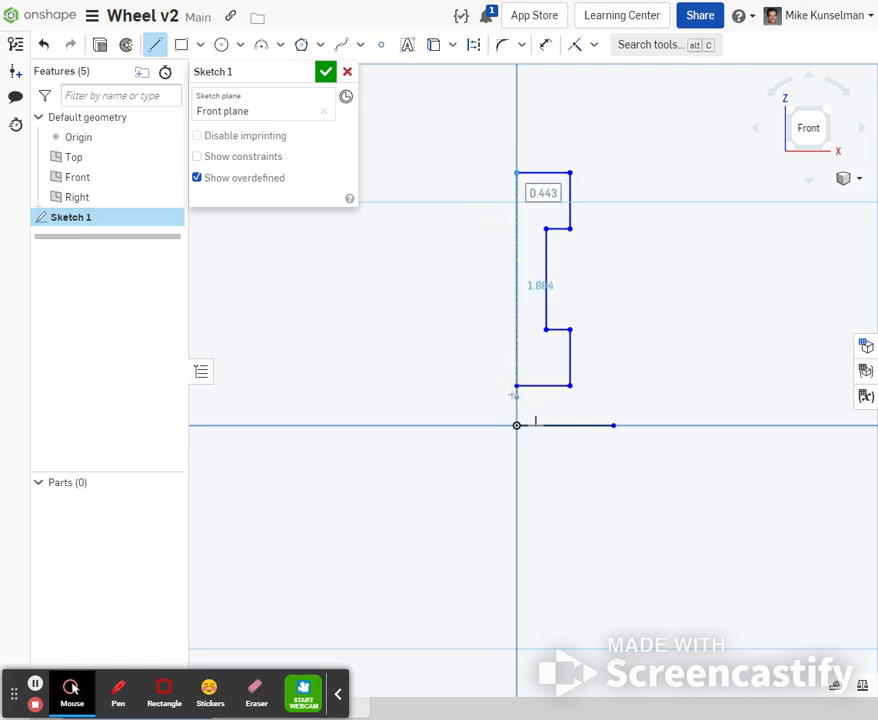
left_click(516, 385)
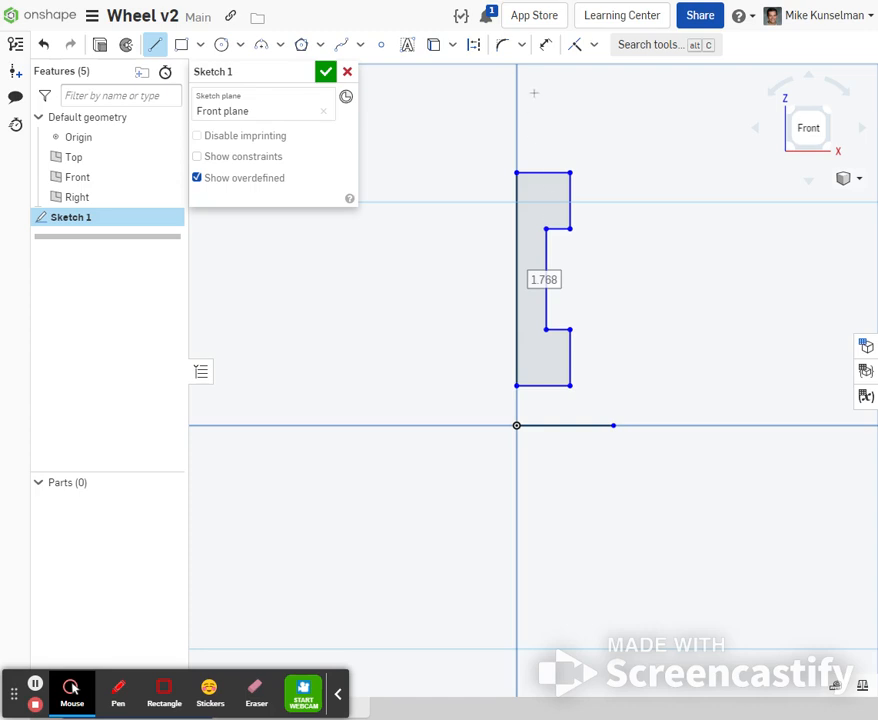
Step: Dimension the distance from the horizontal axis line to the profile's bottom edge as 0.14 in
left_click(545, 45)
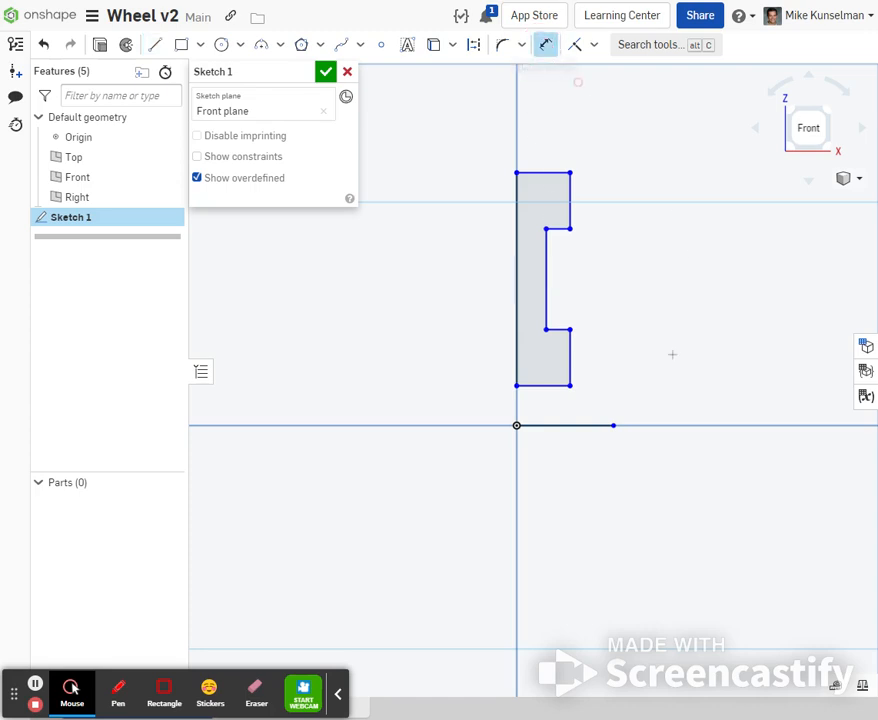
left_click(545, 422)
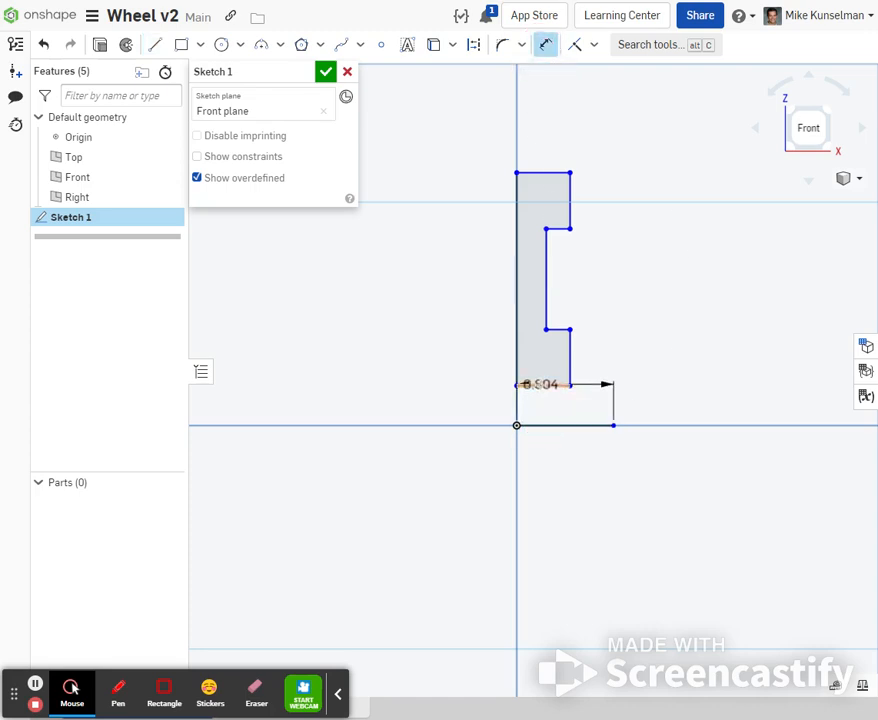
left_click(530, 385)
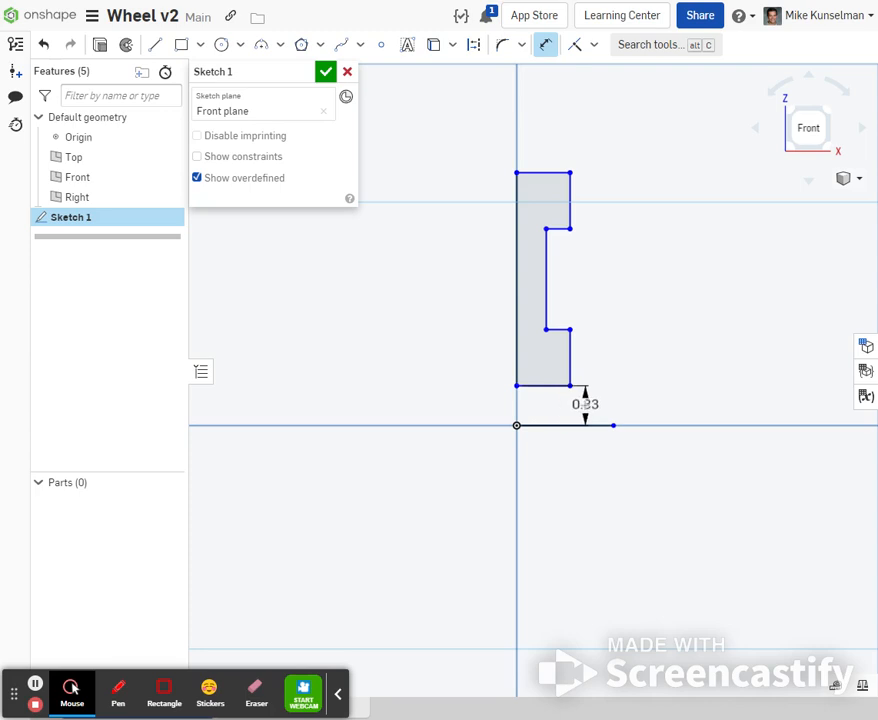
left_click(585, 404)
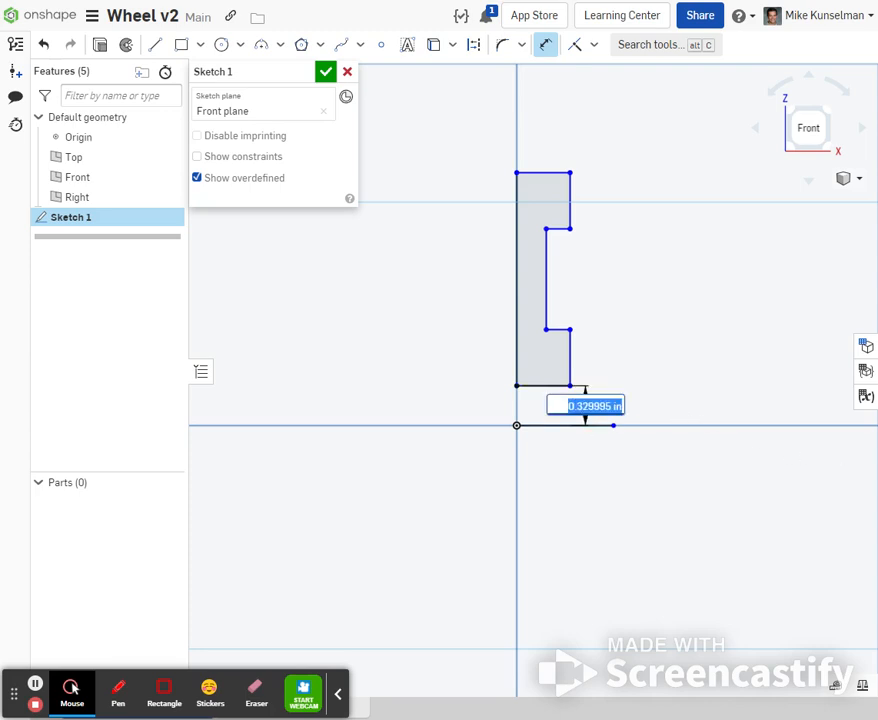
key("BackSpace")
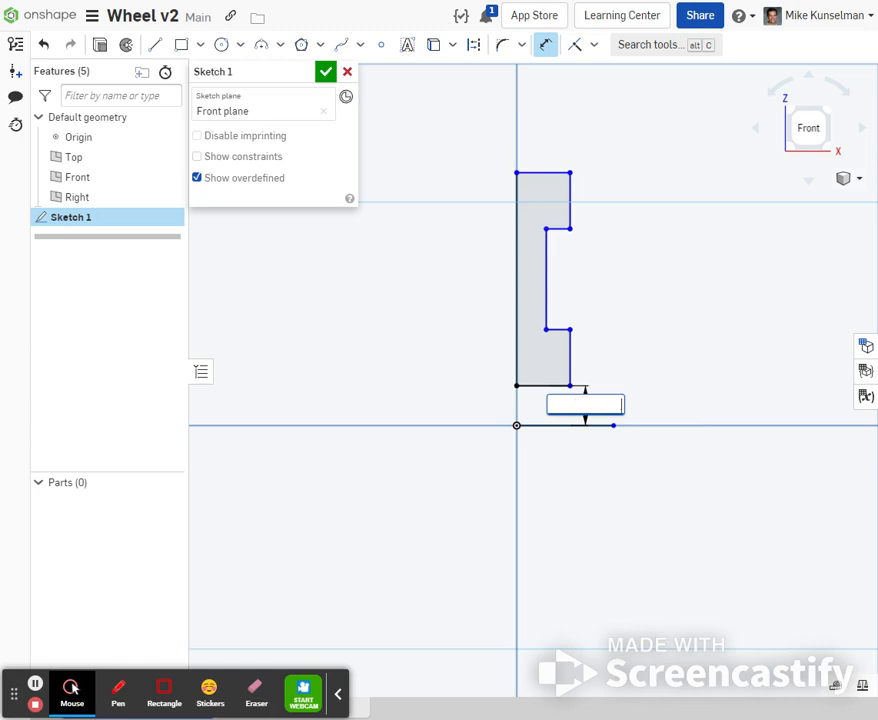
type(".14")
key("Return")
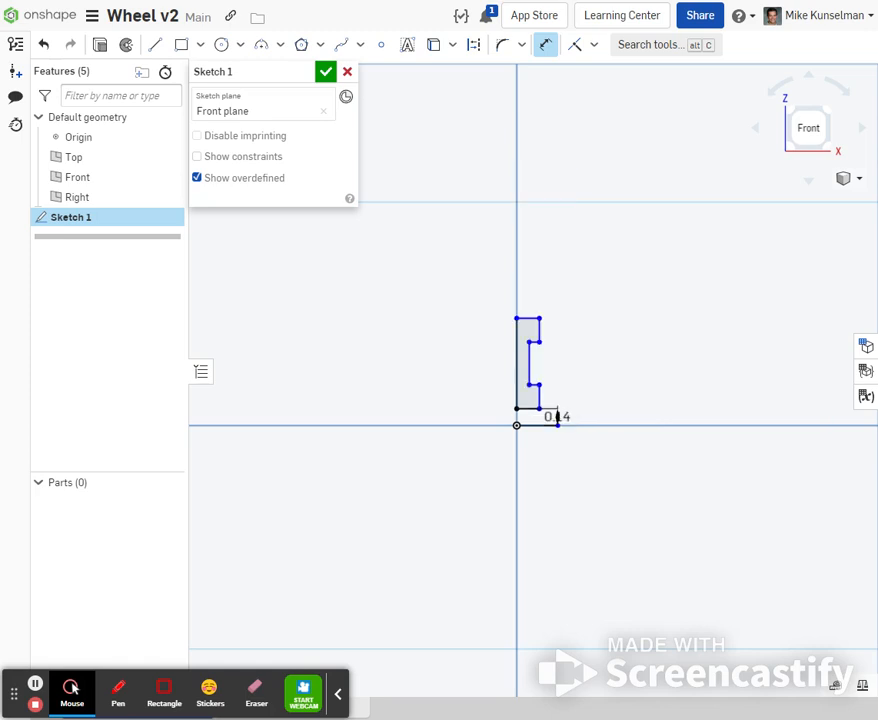
Step: Dimension the distance from the axis line to the lower edge of the profile's recess as 0.25 in
scroll(505, 396, "up", 3)
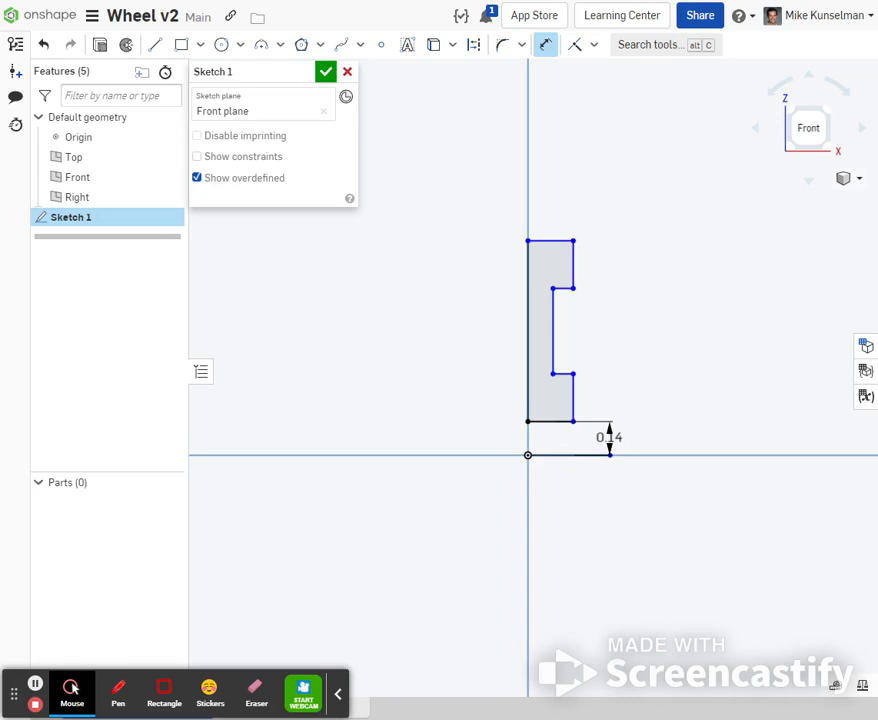
left_click(562, 373)
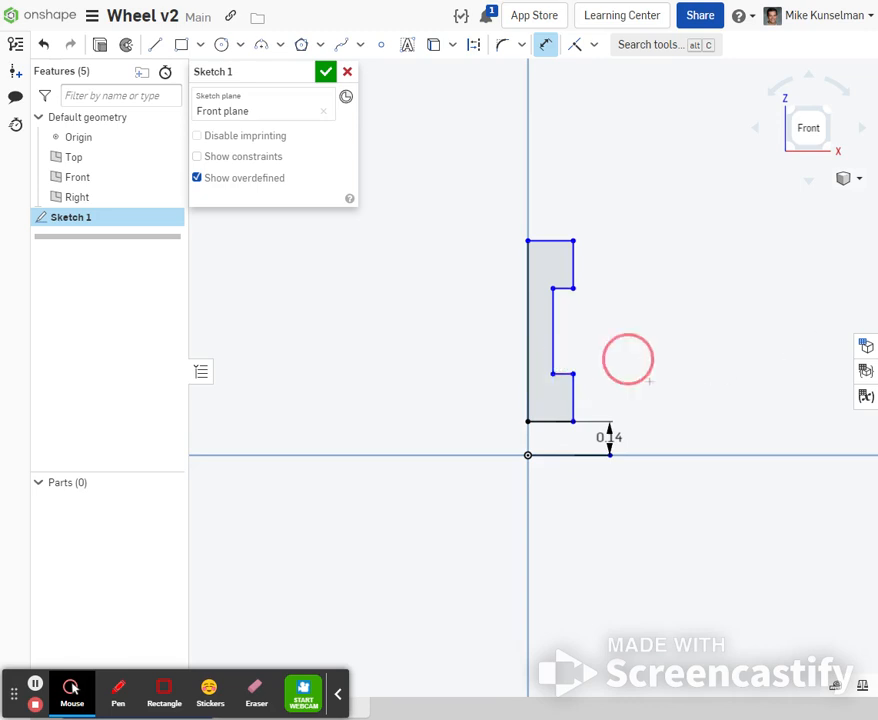
left_click(592, 455)
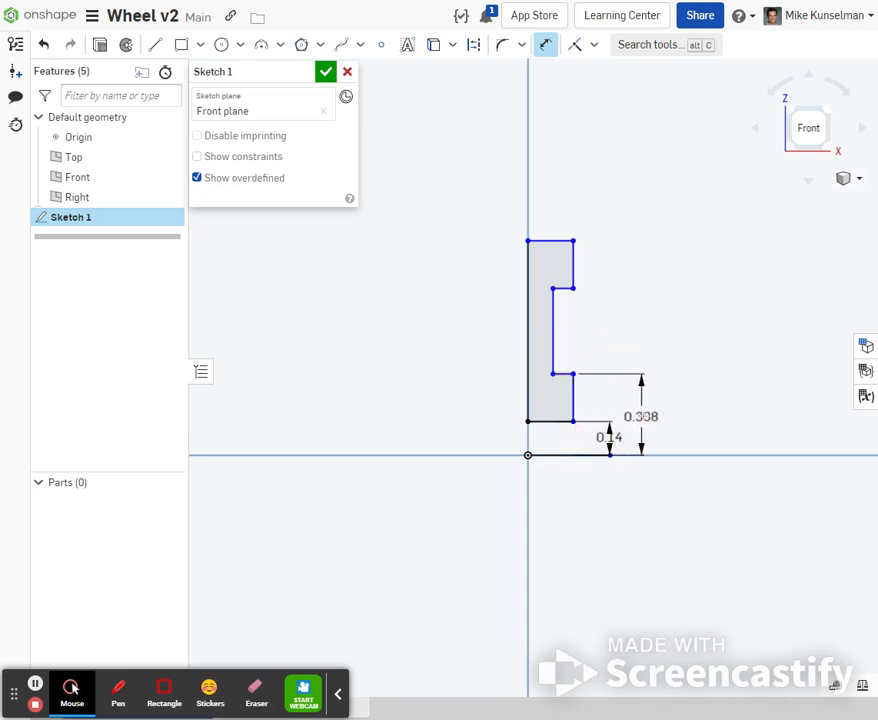
left_click(653, 416)
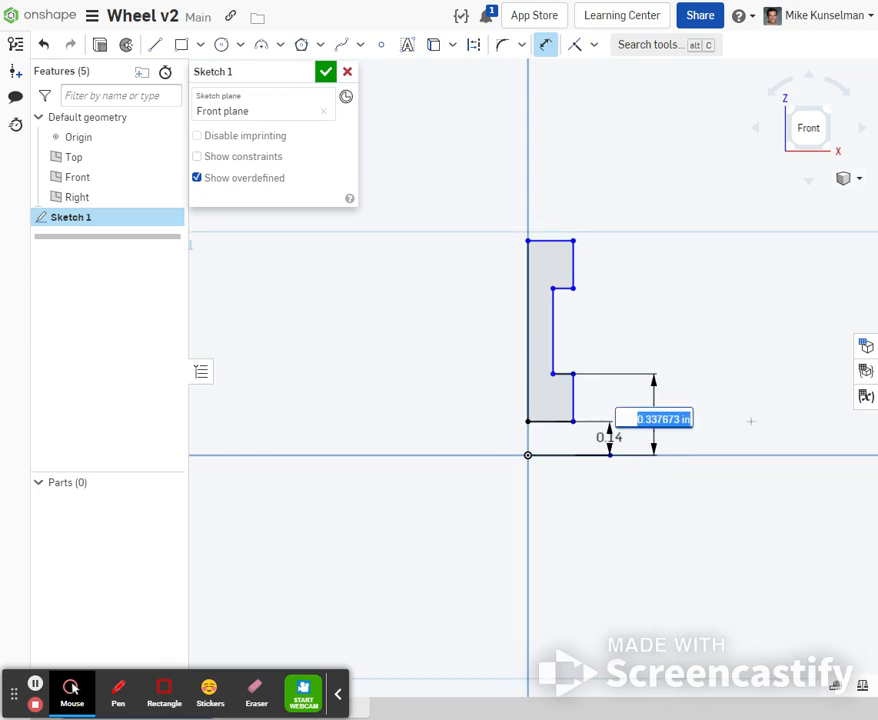
key("BackSpace")
type(".25")
key("Return")
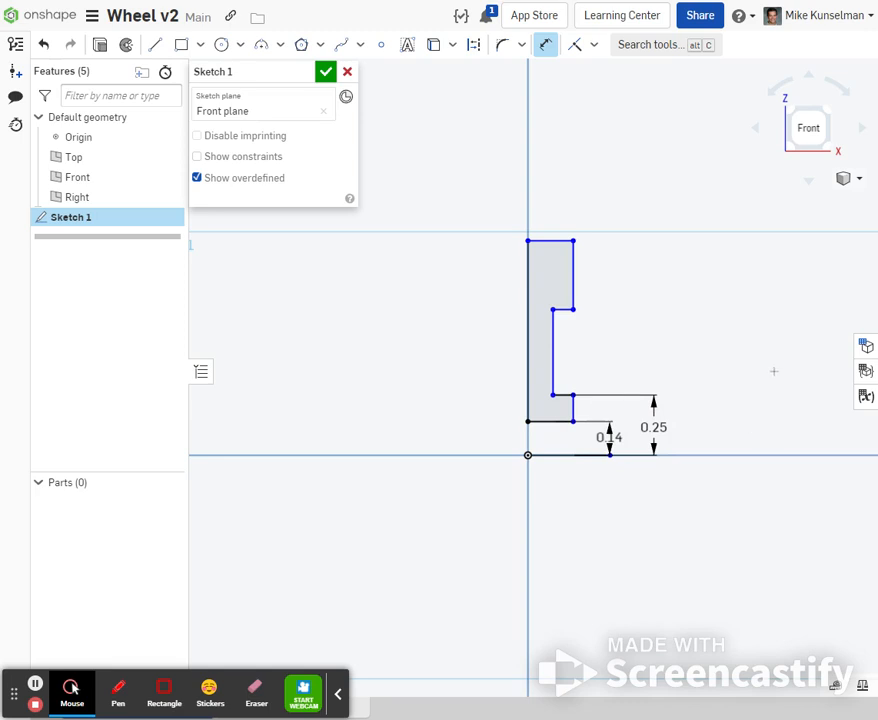
Step: Dimension the distance from the axis line to the upper edge of the recess as 0.75 in
left_click(564, 310)
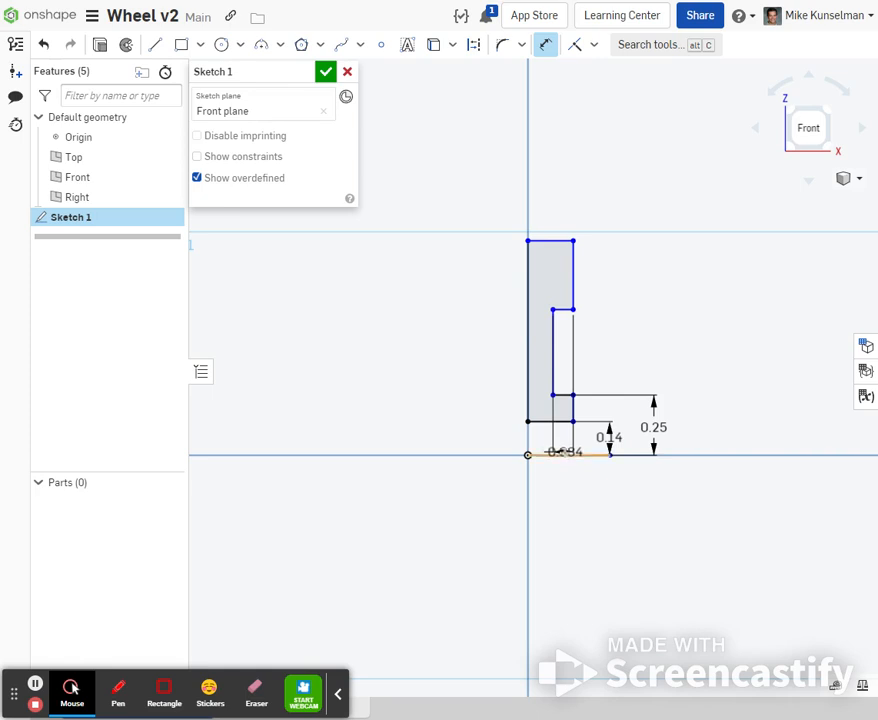
left_click(566, 455)
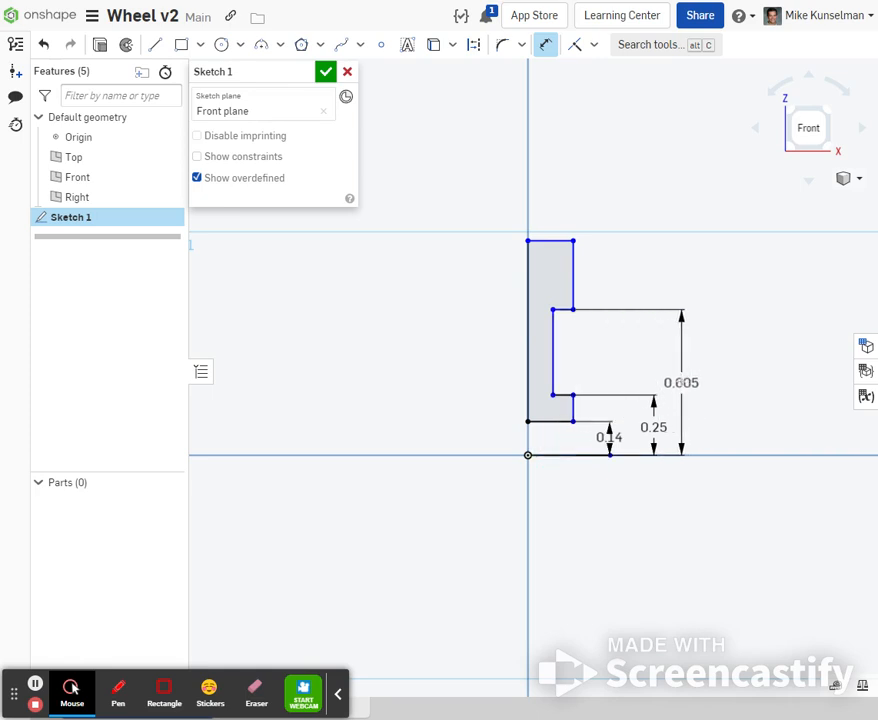
left_click(680, 380)
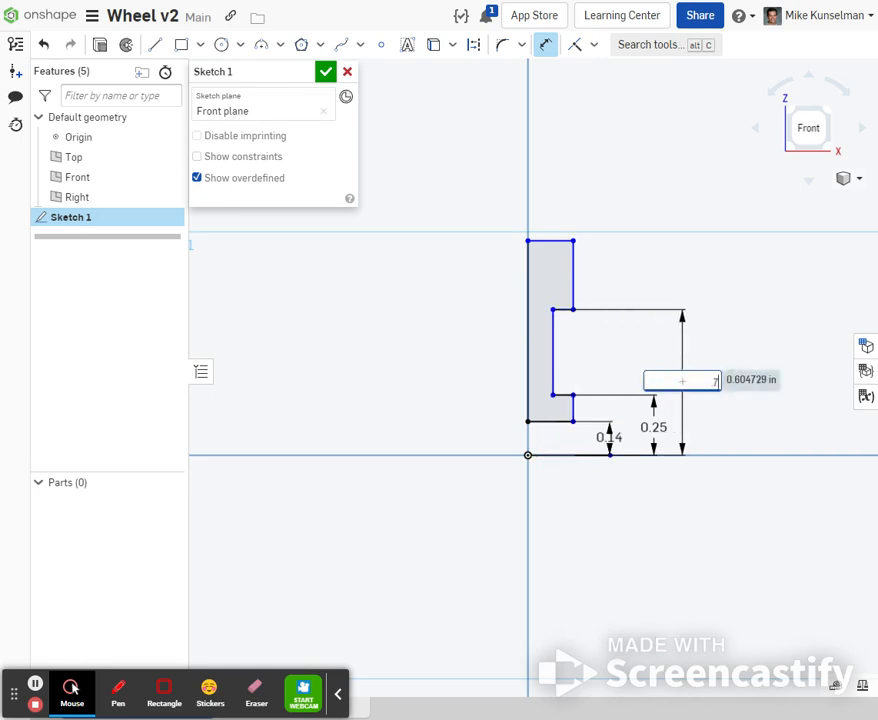
key("Return")
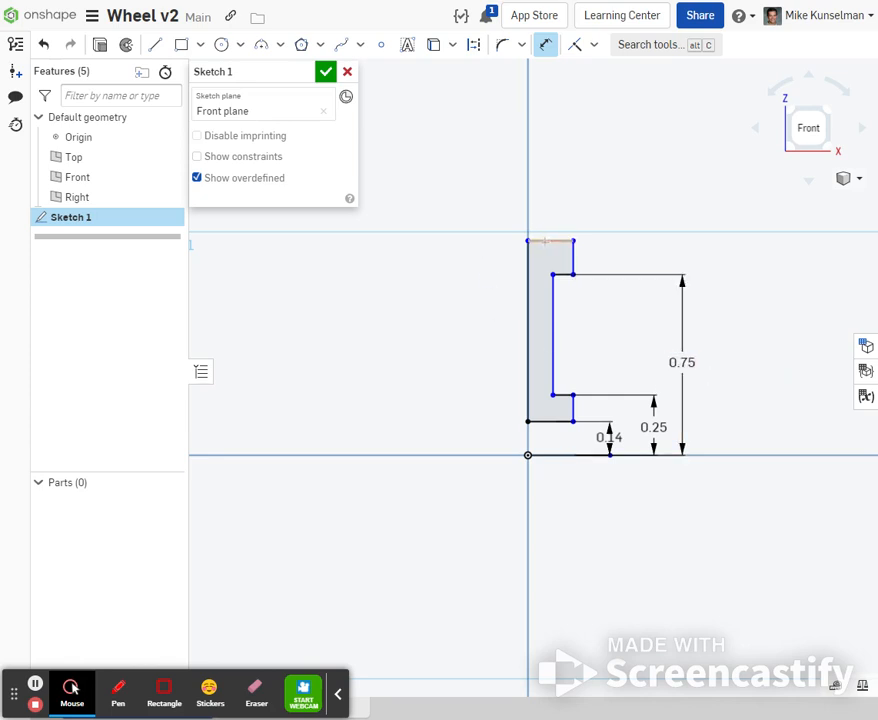
Step: Dimension the distance from the axis line to the profile's top edge as 1 in
left_click(547, 241)
left_click(567, 457)
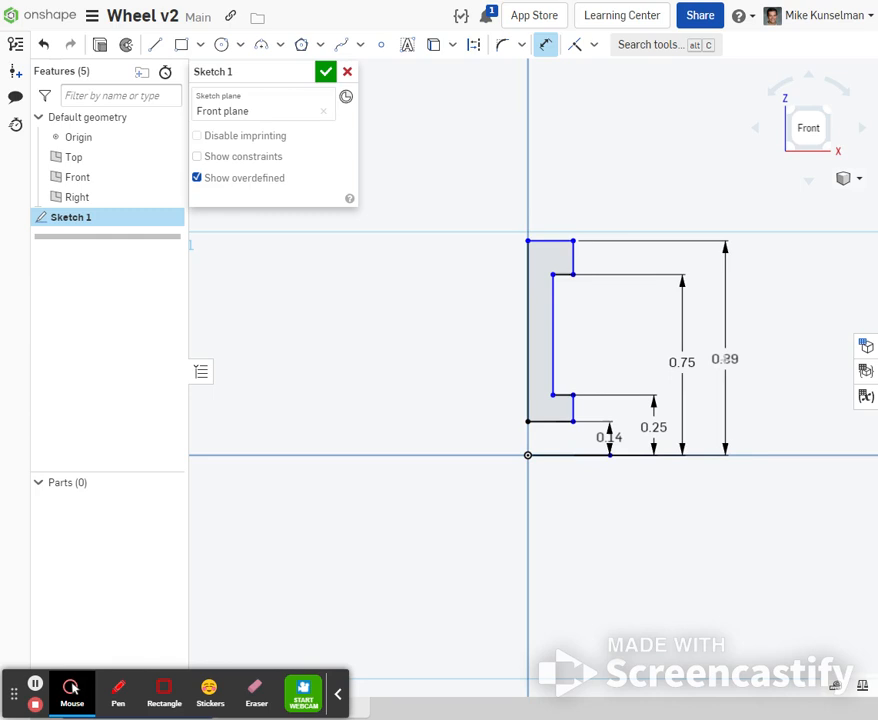
left_click(725, 360)
type("1")
key("Return")
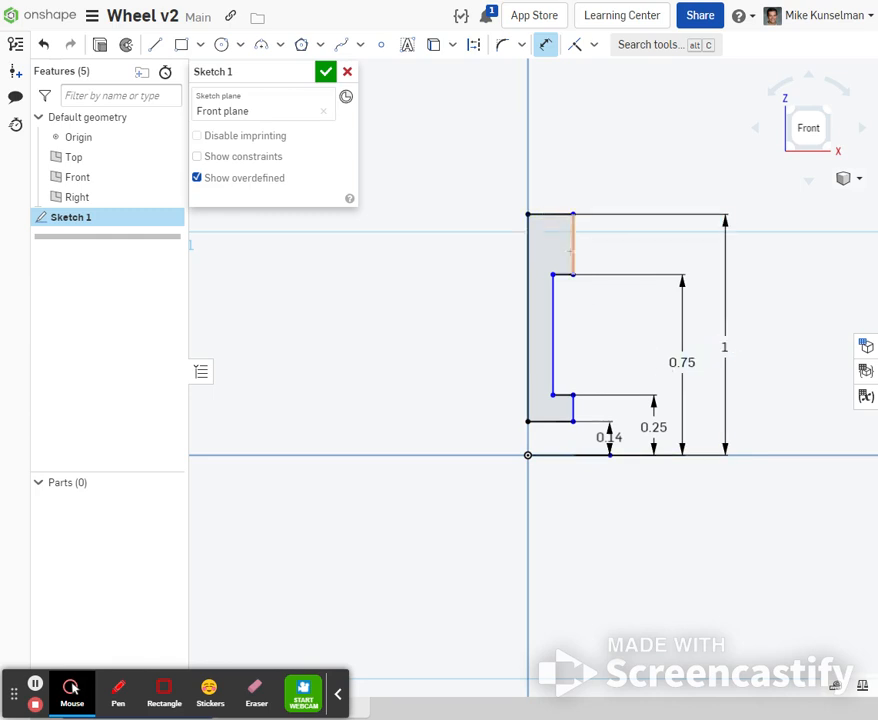
Step: Dimension the profile's overall width, from its straight back to the upper outer edge, as 0.25 in
left_click(571, 249)
left_click(529, 254)
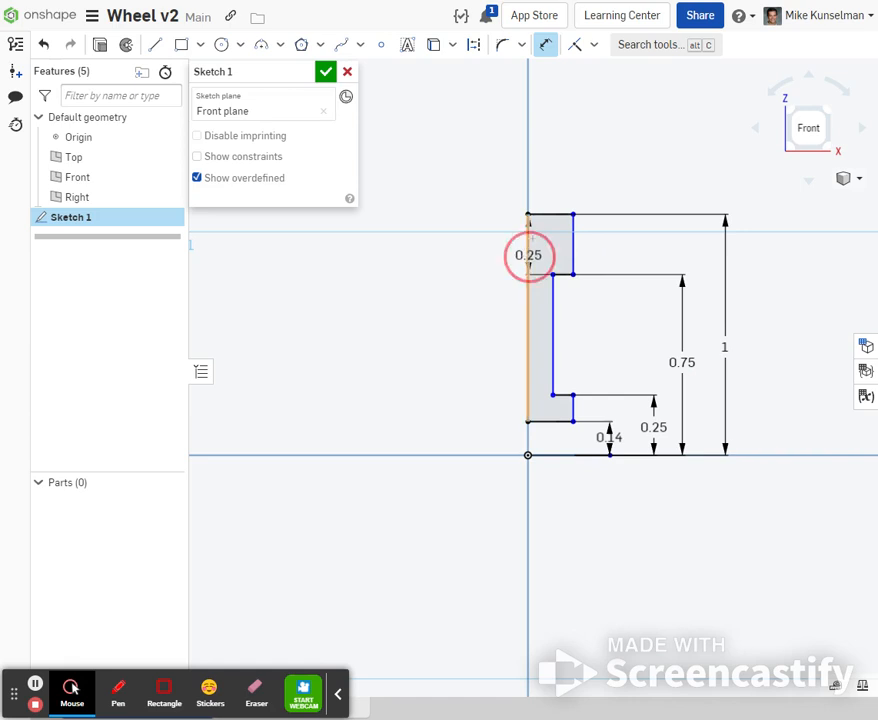
left_click(555, 138)
key("BackSpace")
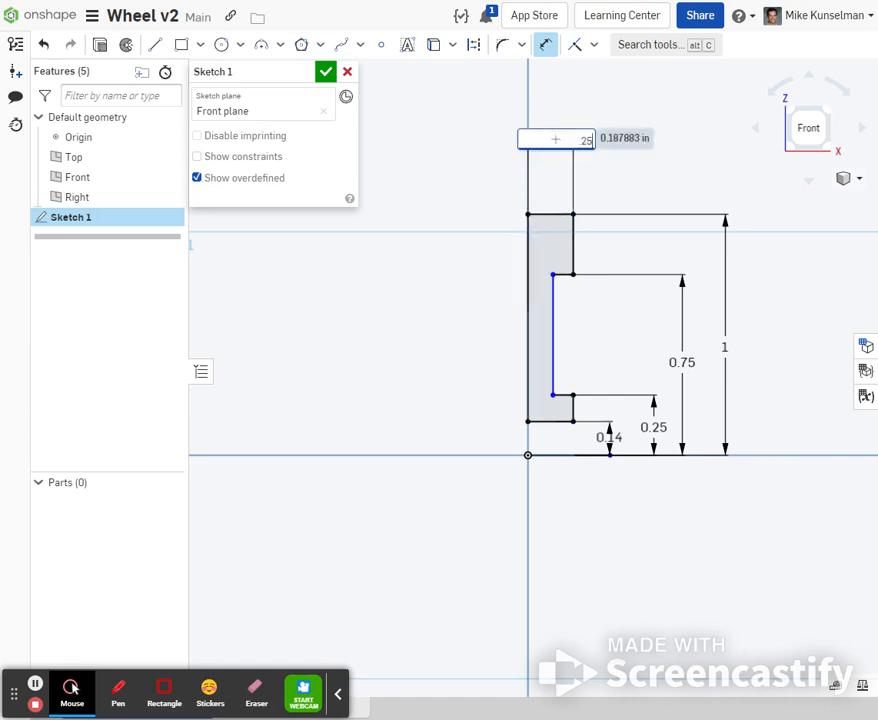
type(".25")
key("Return")
Step: Dimension the distance from the profile's straight back to the recess's vertical edge as 0.125 in
left_click(551, 329)
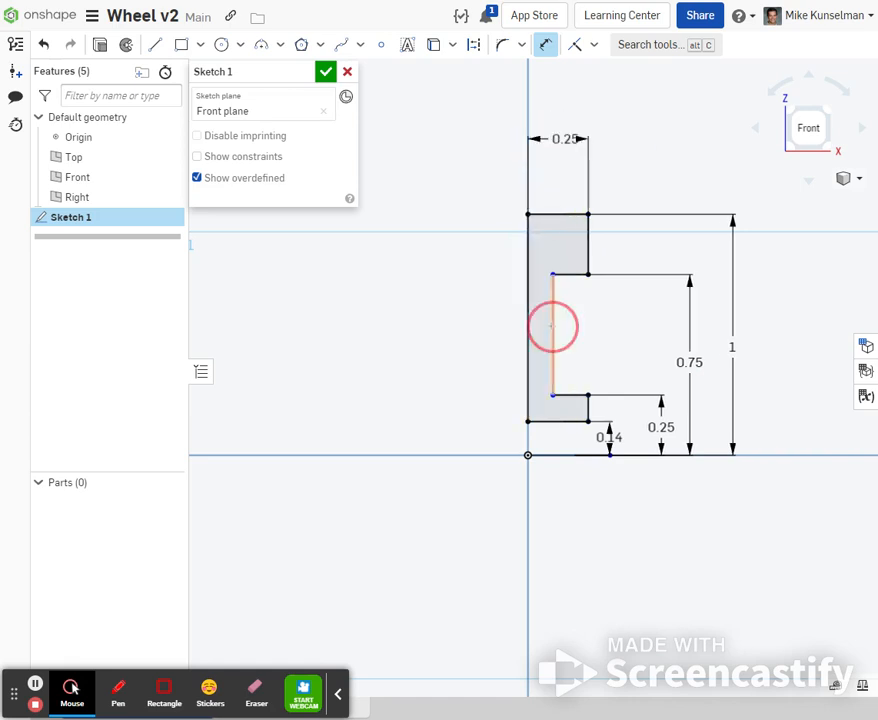
left_click(529, 331)
left_click(525, 333)
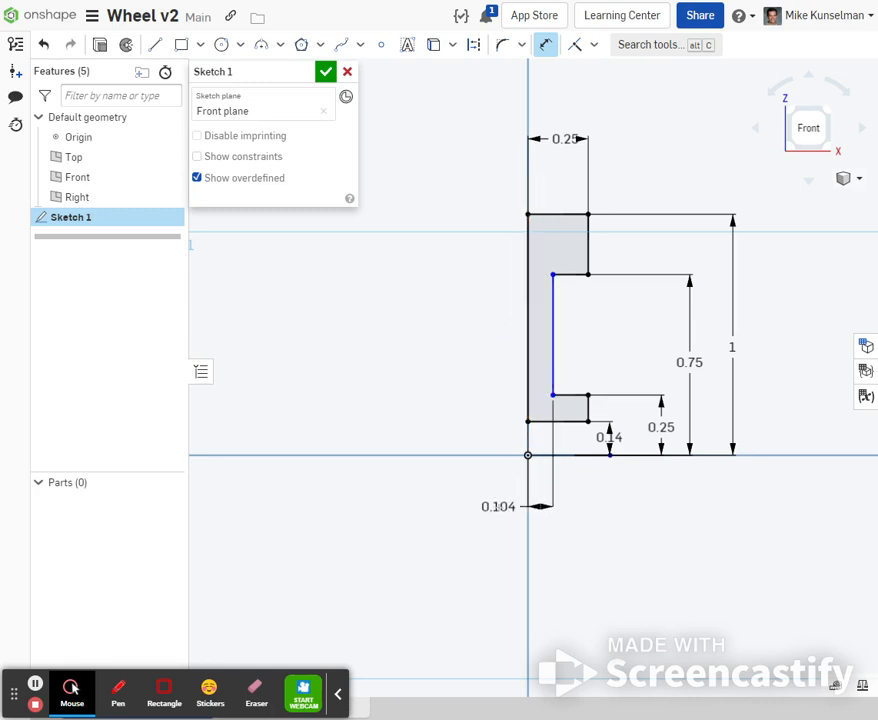
left_click(498, 508)
type("1")
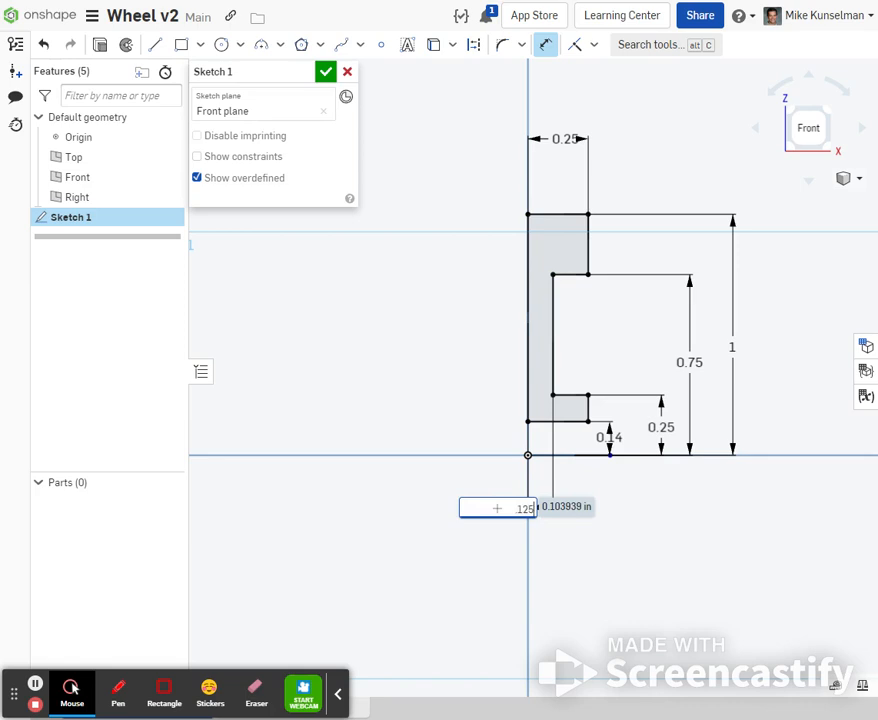
type("25")
key("Return")
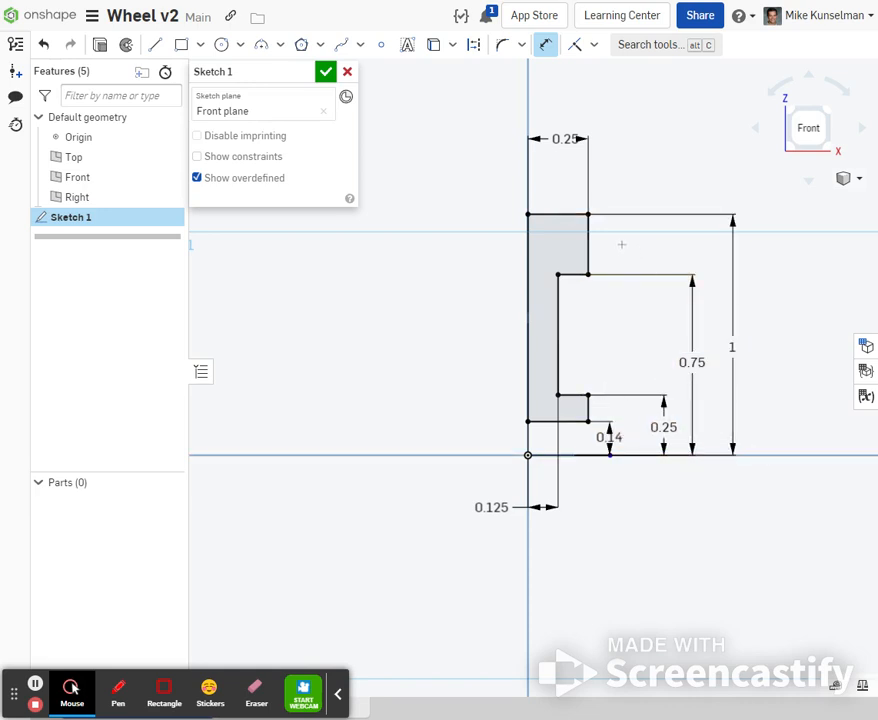
Step: Draw a three-point arc of radius 0.125 in bulging upward between the two ends of the profile's top edge
left_click(258, 46)
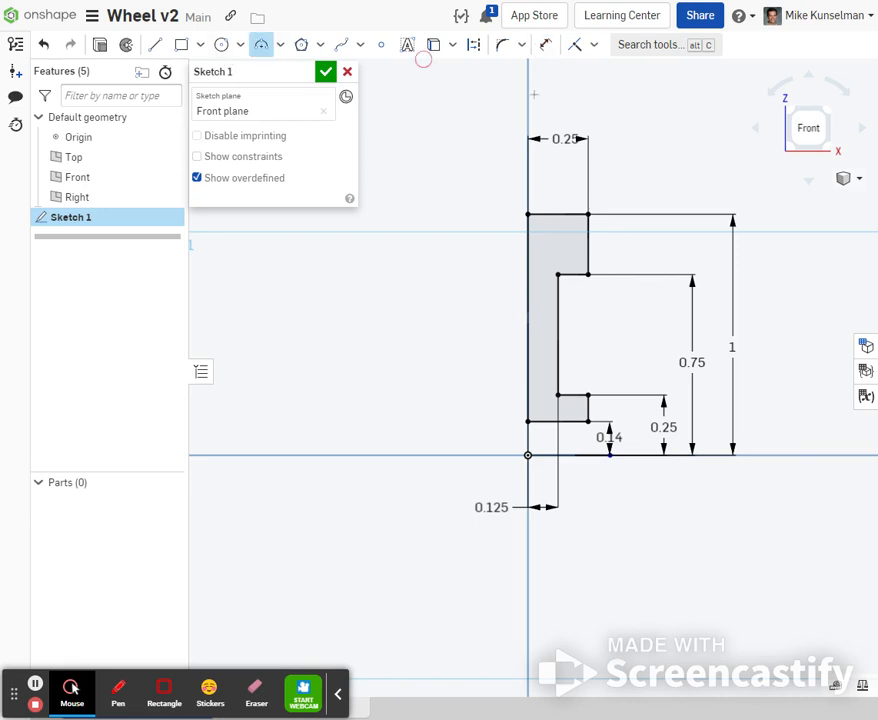
left_click(527, 214)
left_click(588, 214)
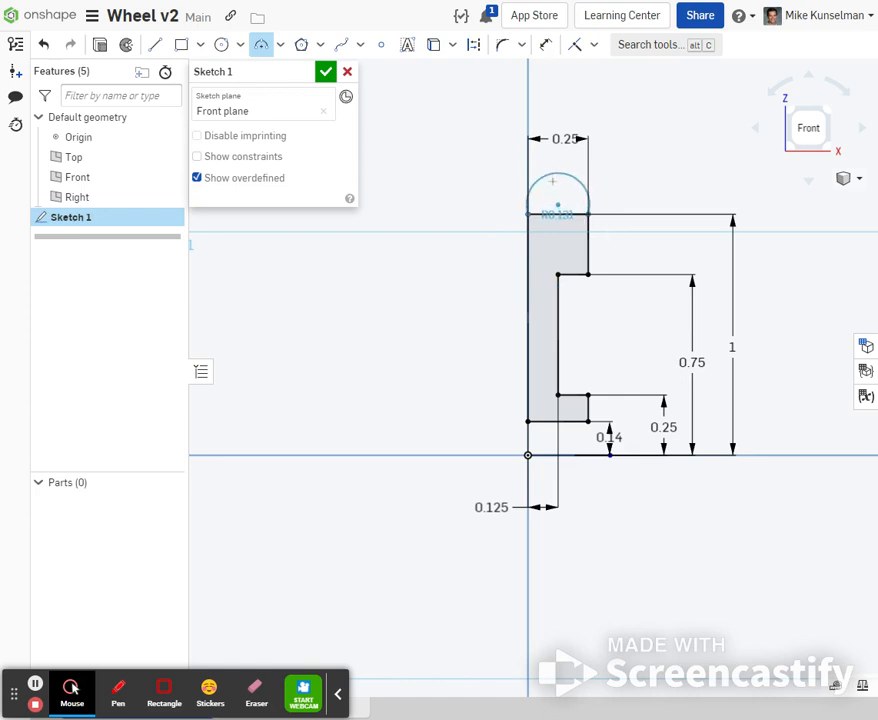
left_click(555, 188)
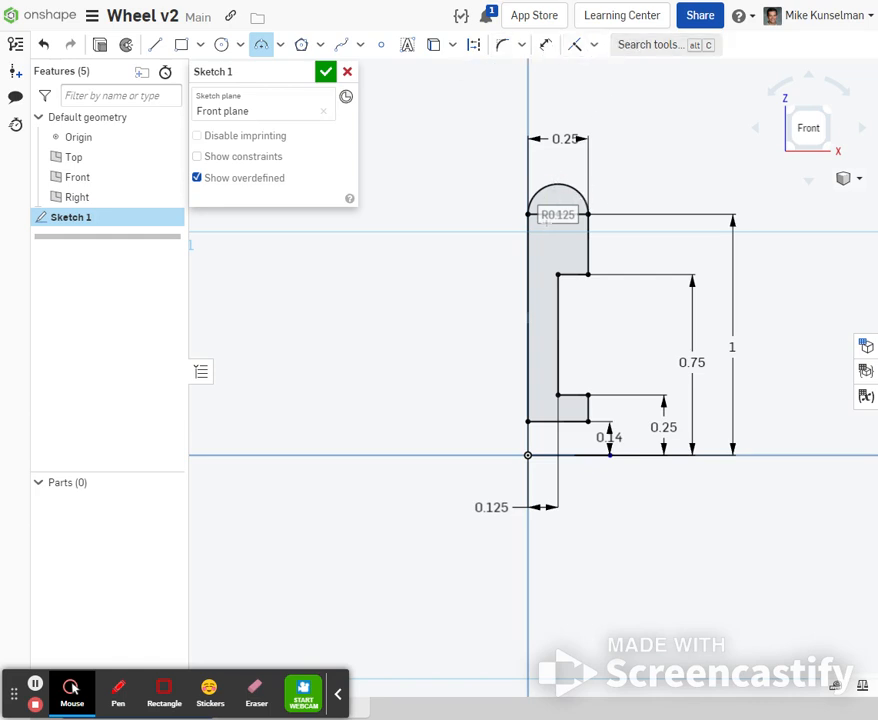
Step: Trim away both halves of the straight top edge beneath the arc
key("m")
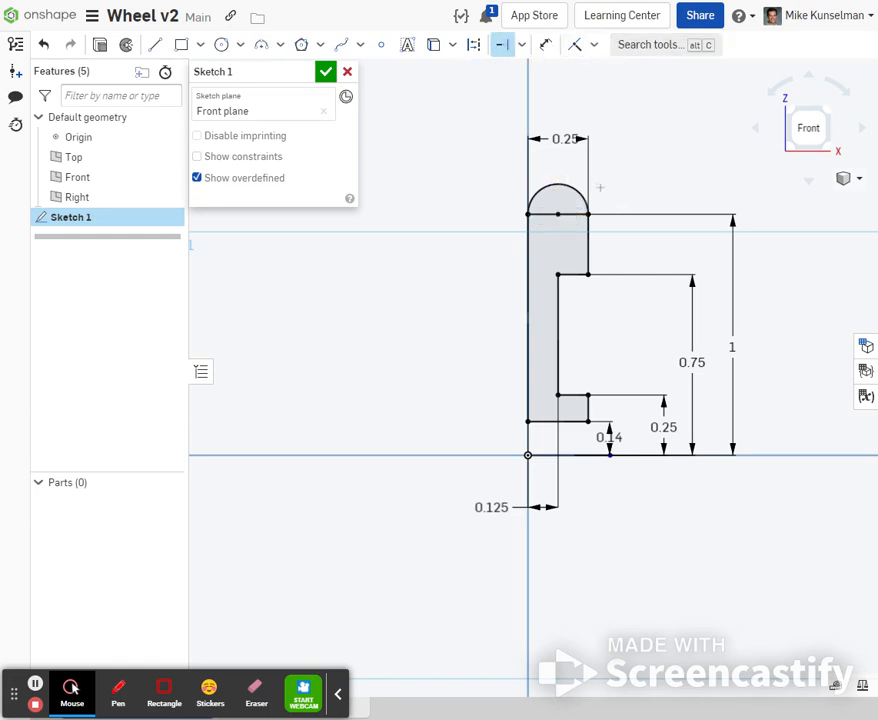
left_click(521, 44)
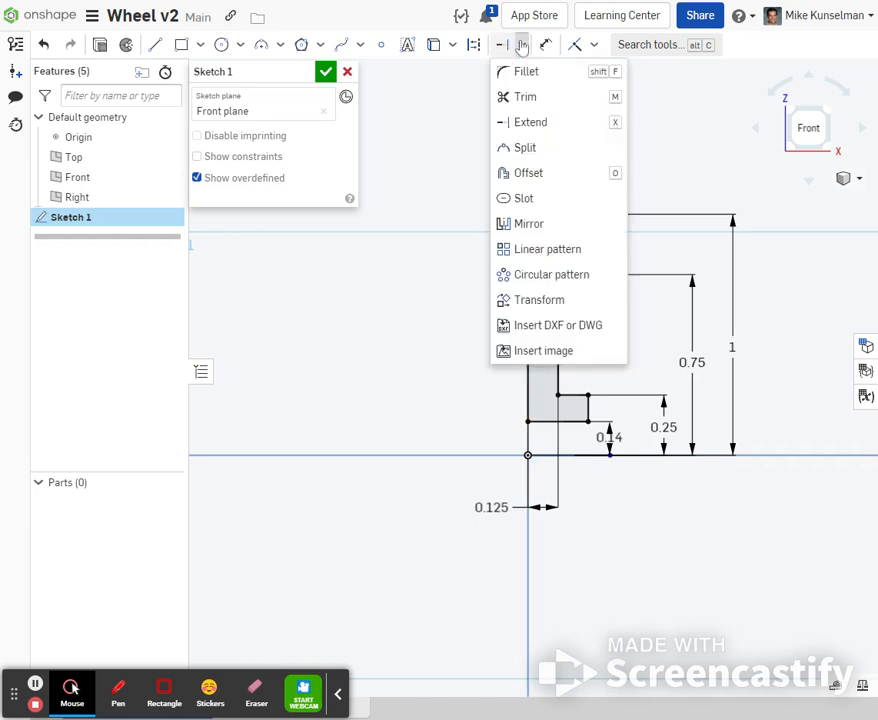
left_click(548, 98)
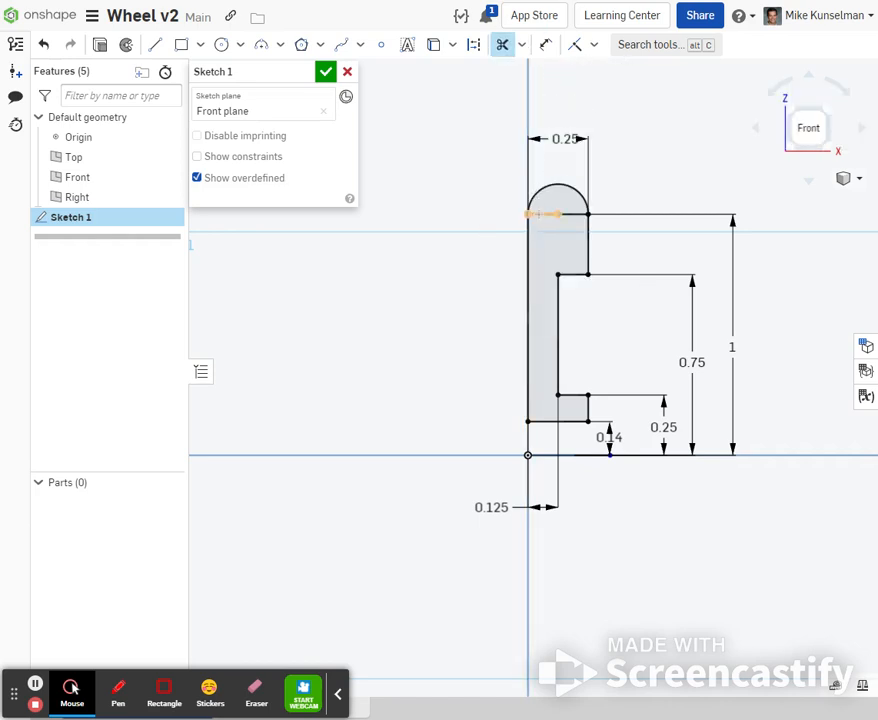
left_click(540, 213)
left_click(570, 214)
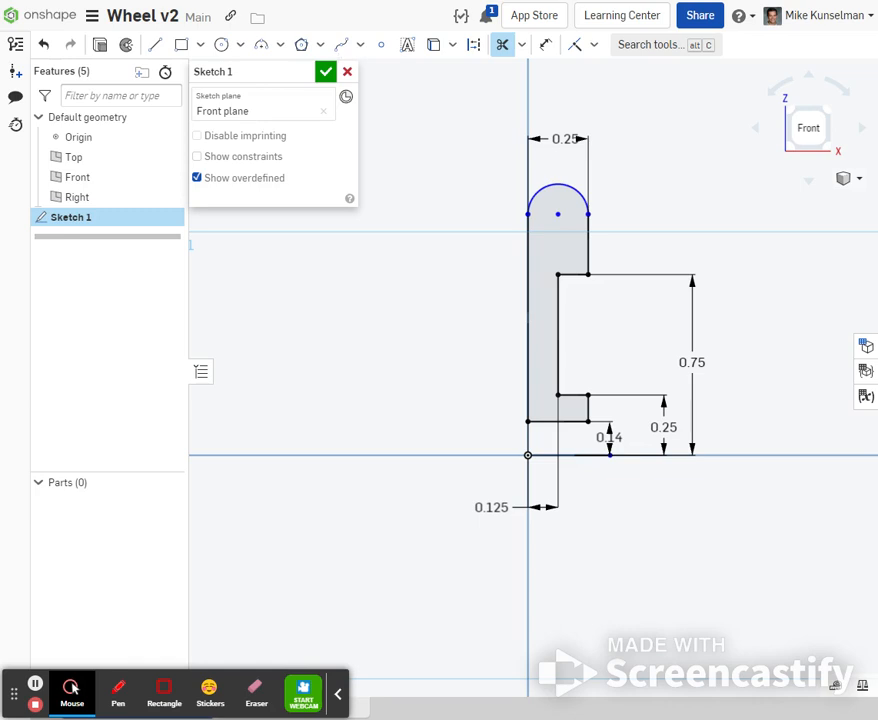
left_click(647, 50)
type("fill")
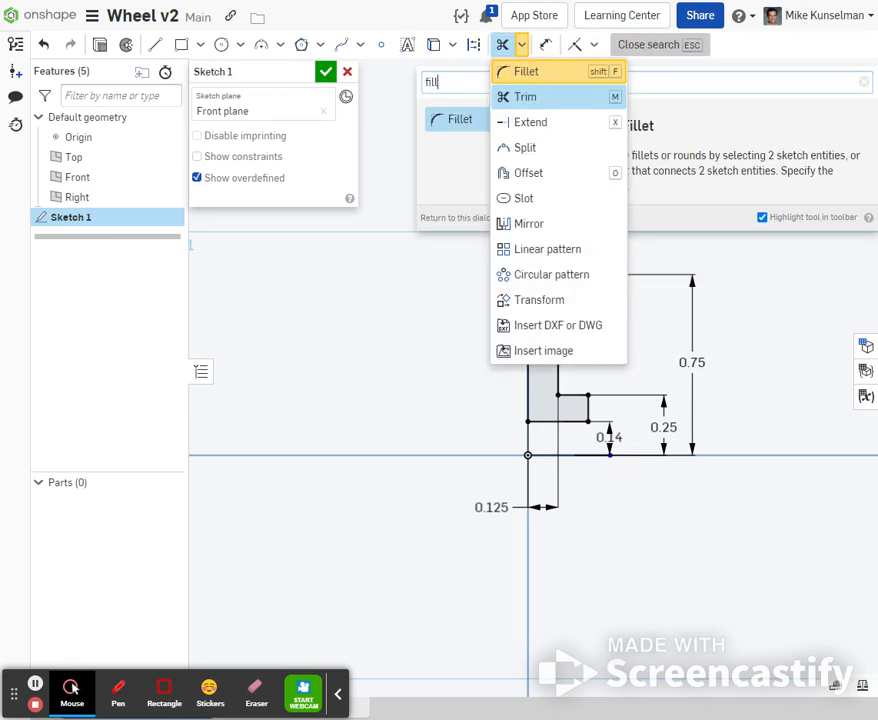
left_click(561, 72)
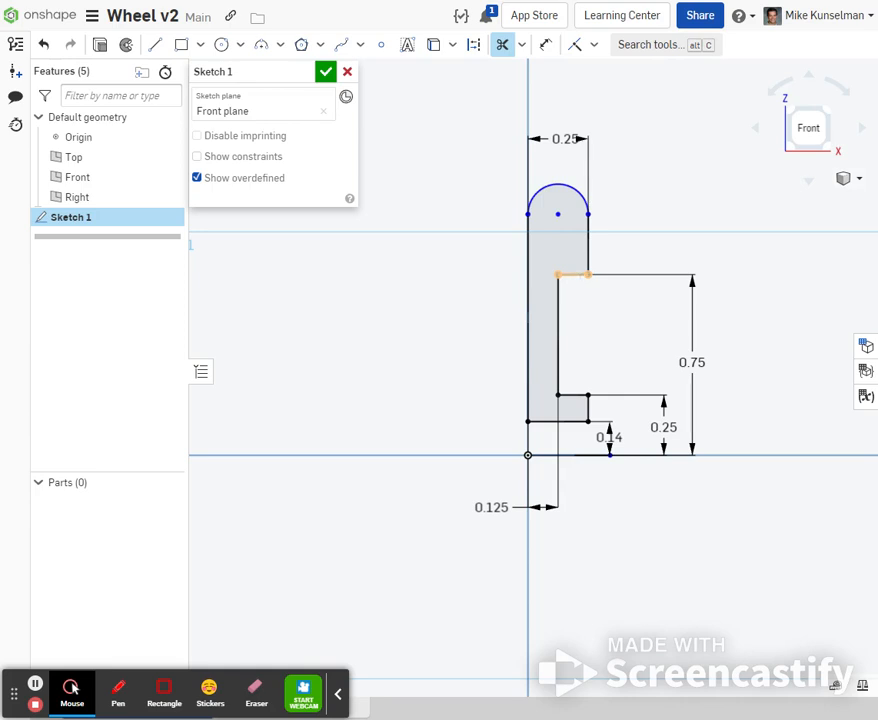
left_click(577, 275)
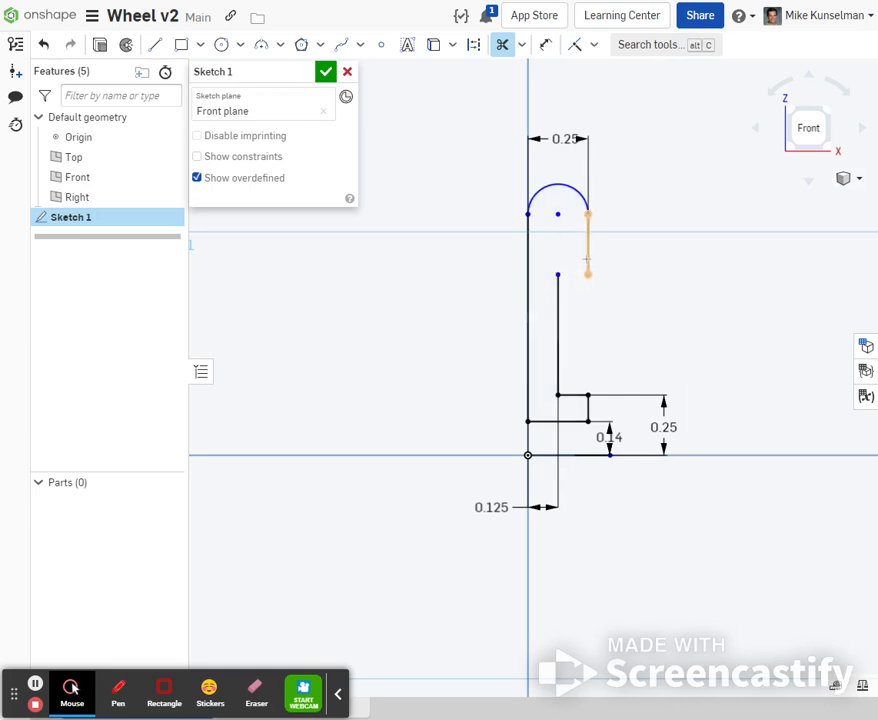
left_click(584, 258)
key("ctrl+z")
key("ctrl+z")
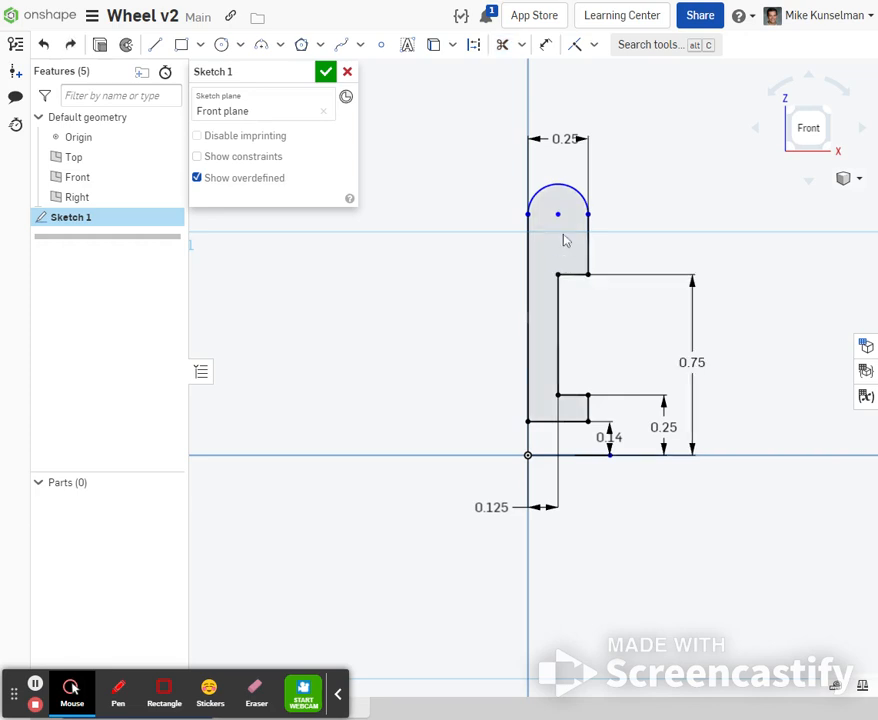
key("Escape")
left_click(640, 50)
type("fil")
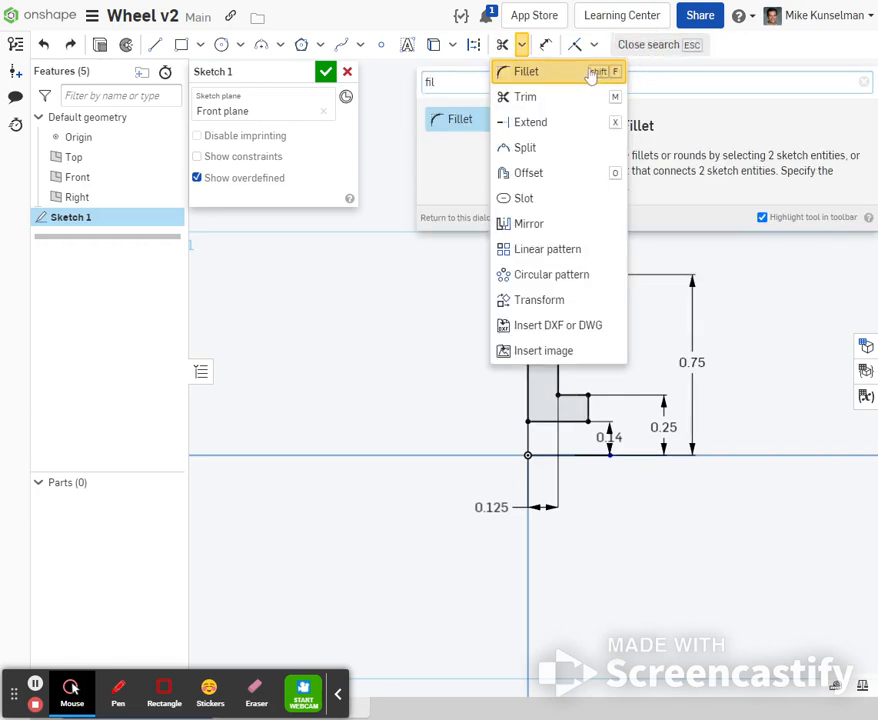
left_click(590, 75)
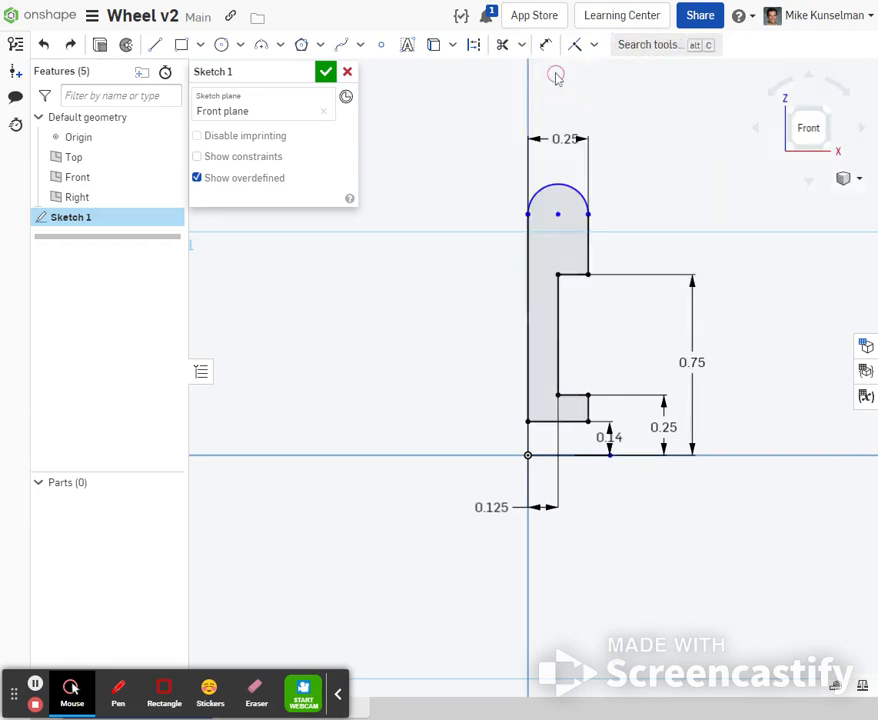
left_click(588, 262)
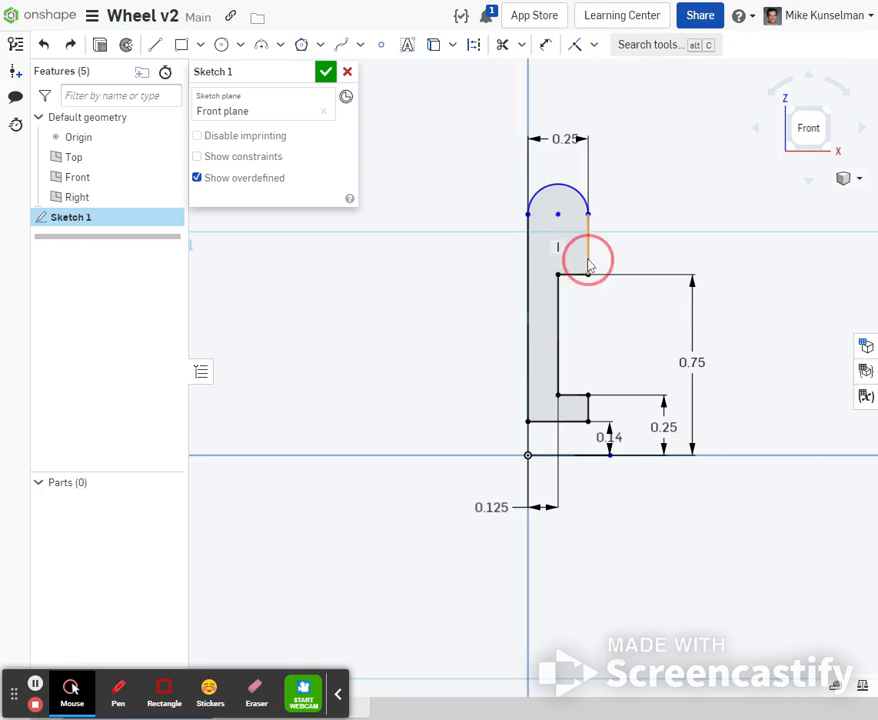
left_click(580, 275)
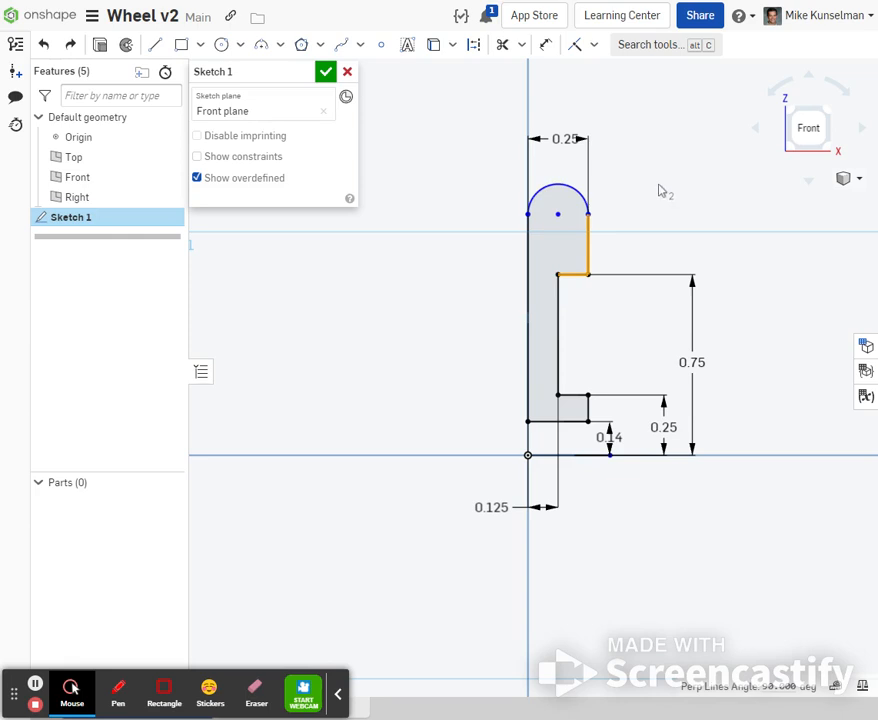
left_click(593, 46)
left_click(593, 47)
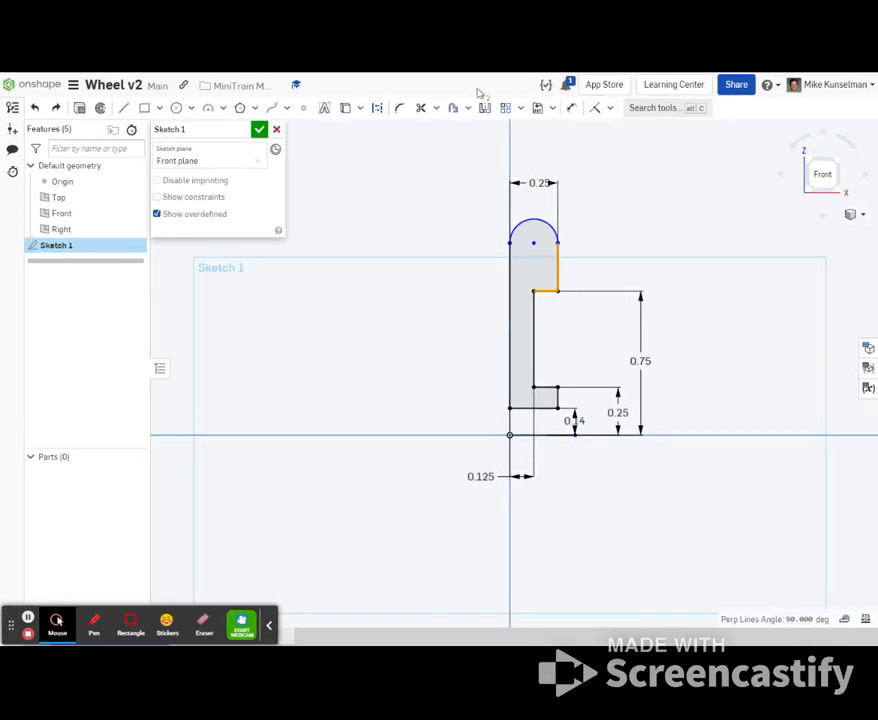
Step: Fillet the outer corner at the recess's upper edge with a 0.0625 in radius
left_click(400, 108)
left_click(550, 291)
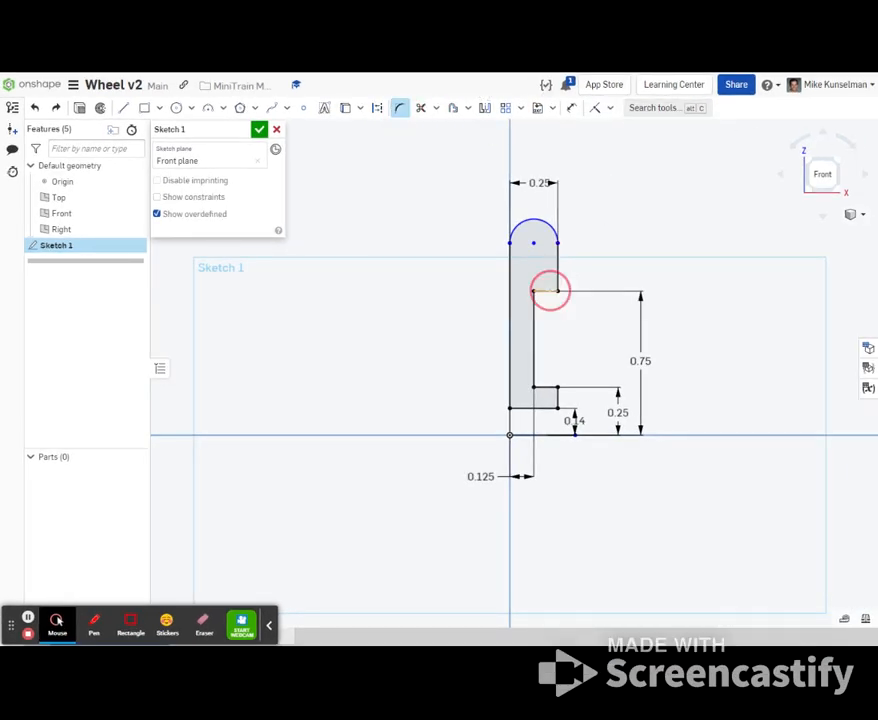
left_click(558, 267)
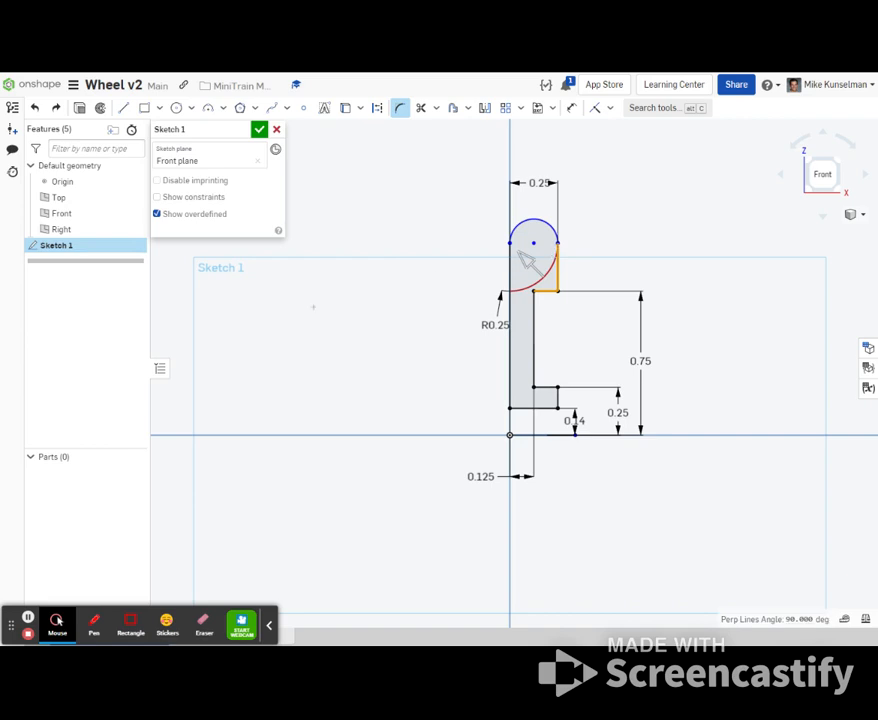
left_click(495, 325)
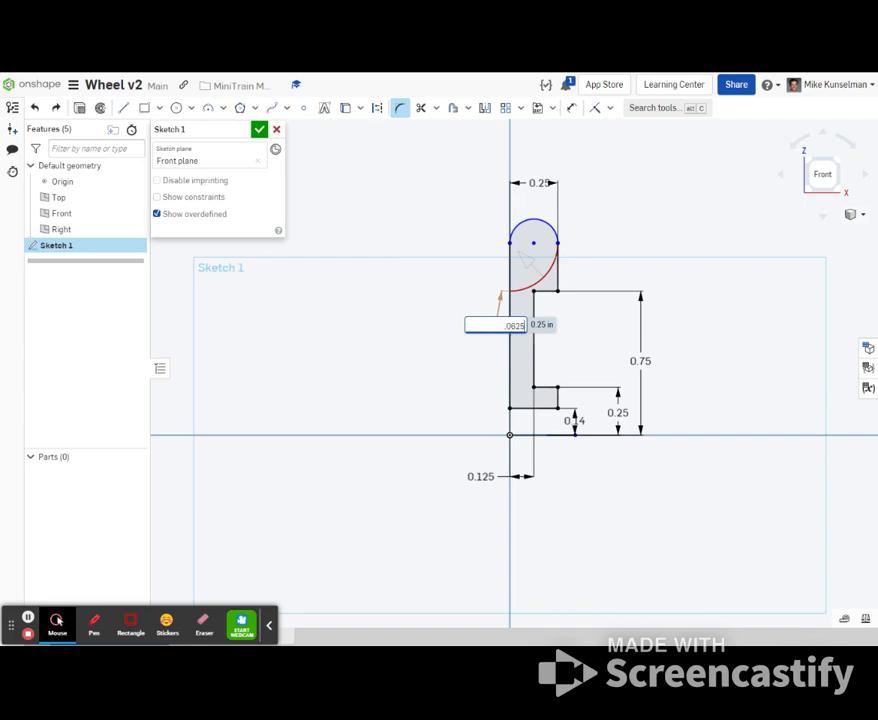
type(".0625")
key("Return")
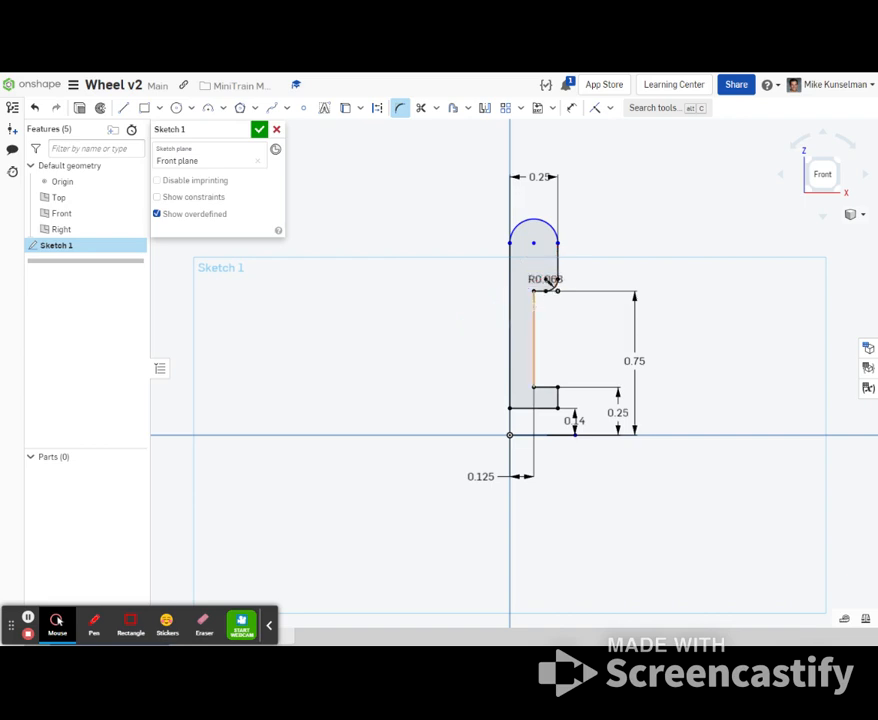
Step: Fillet the recess's two inner corners and its lower outer corner with the same 0.0625 in radius, and finish the sketch
scroll(549, 282, "up", 3)
left_click(524, 287)
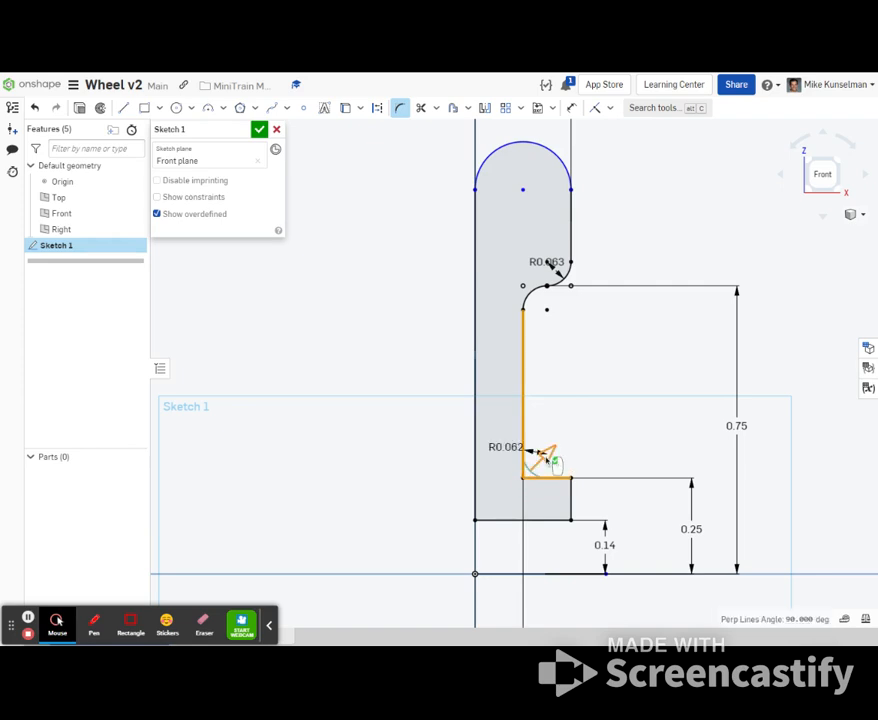
left_click(551, 457)
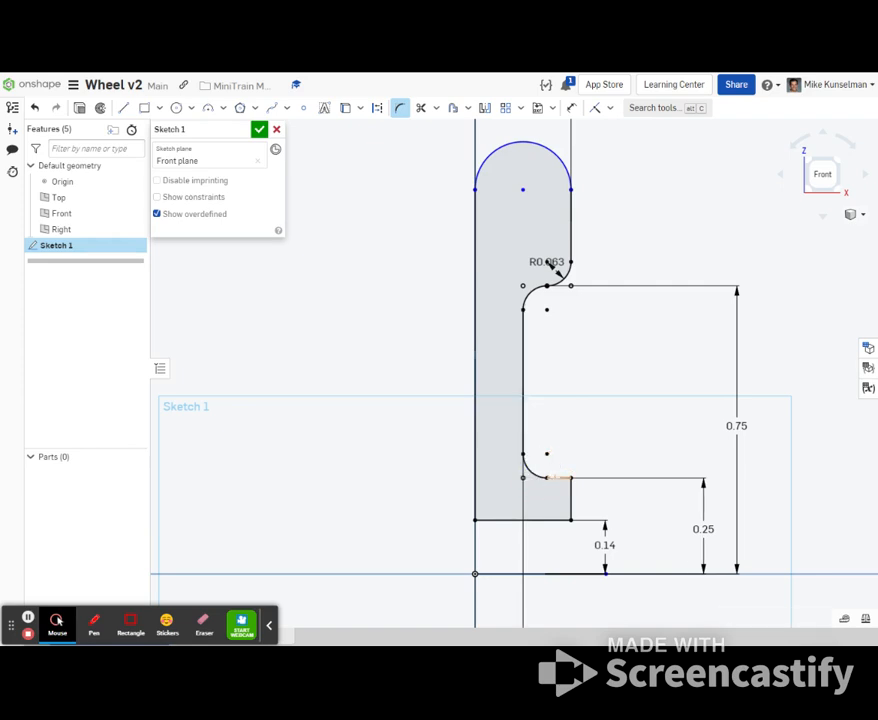
left_click(570, 482)
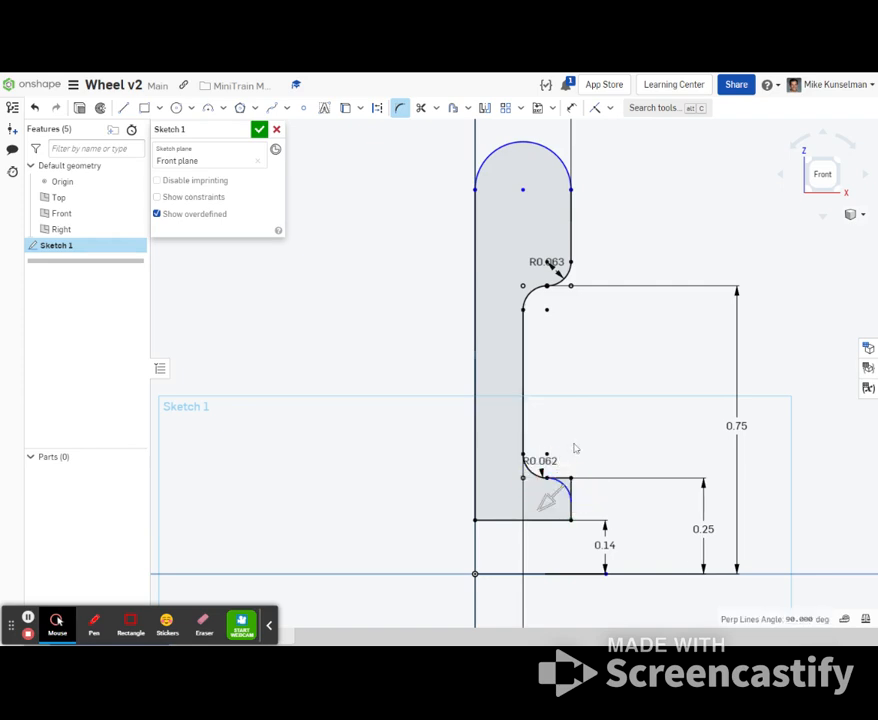
scroll(428, 409, "down", 2)
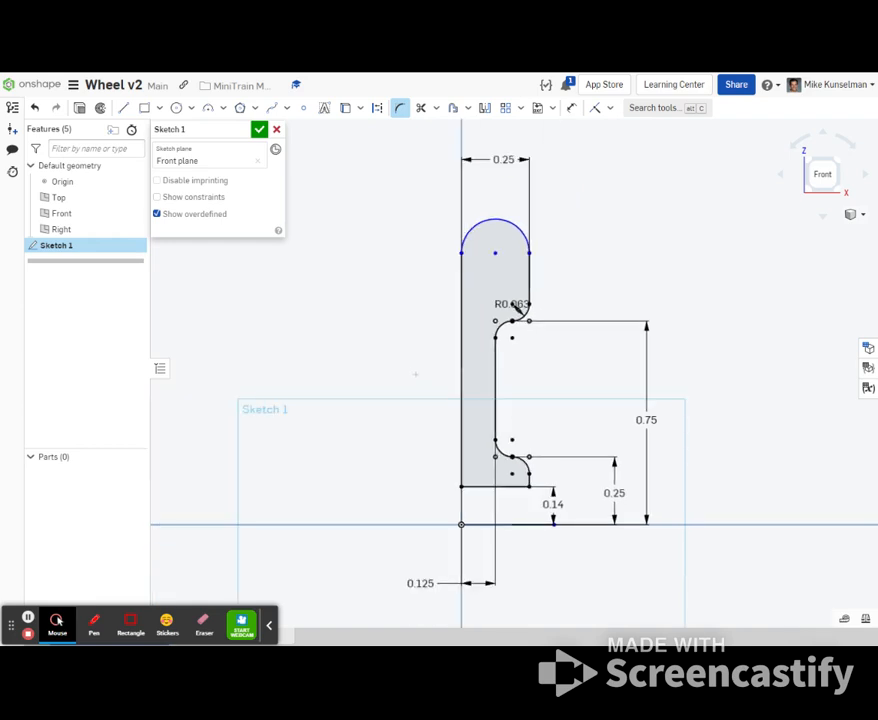
scroll(416, 374, "down", 2)
left_click(259, 129)
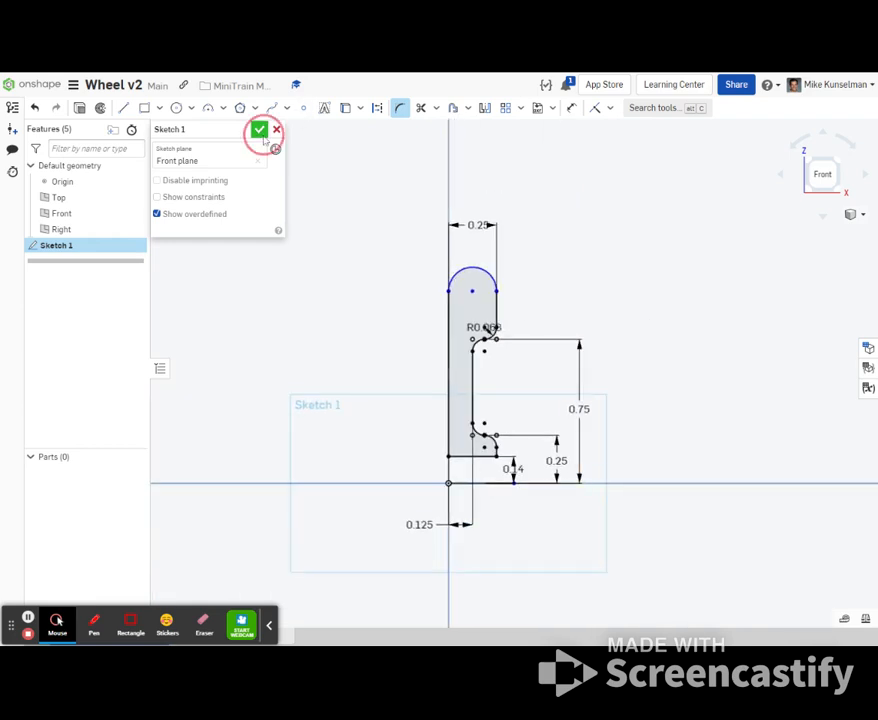
Step: Revolve the profile region fully around the horizontal axis line as a new solid
right_click_drag(564, 392, 537, 393)
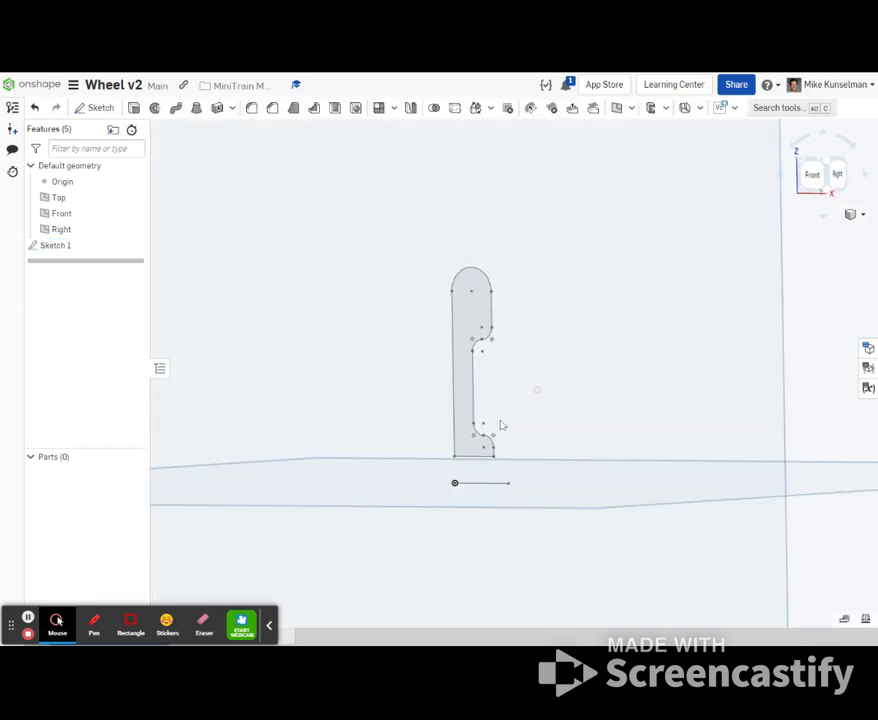
left_click(156, 110)
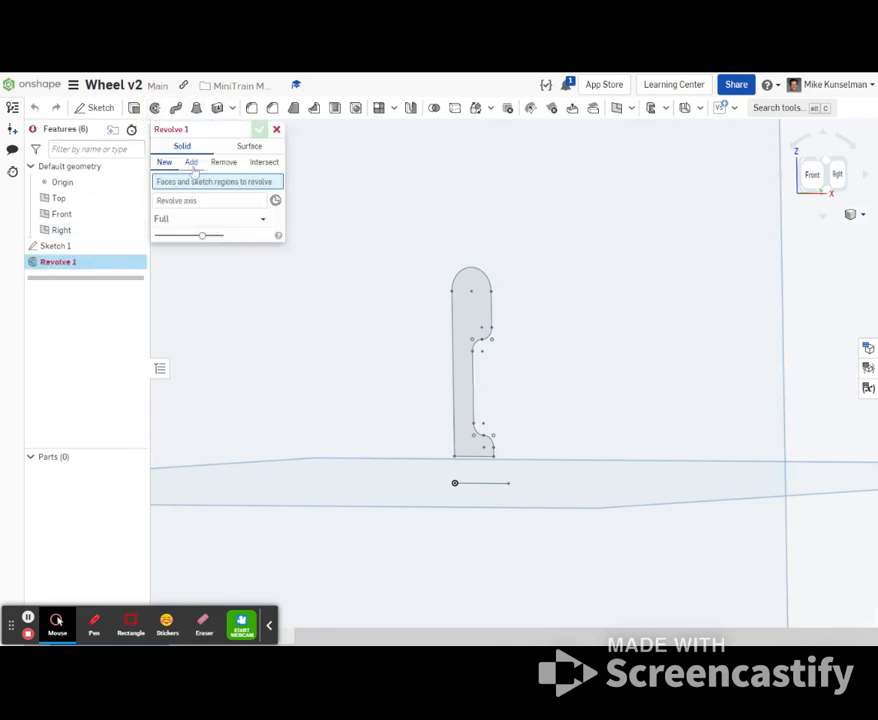
left_click(472, 302)
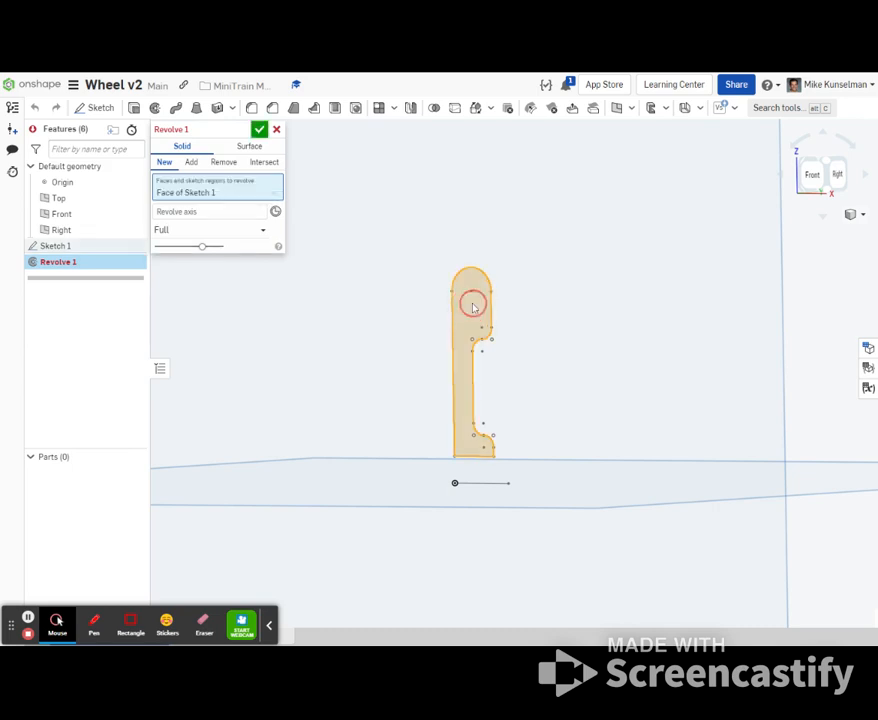
left_click(186, 213)
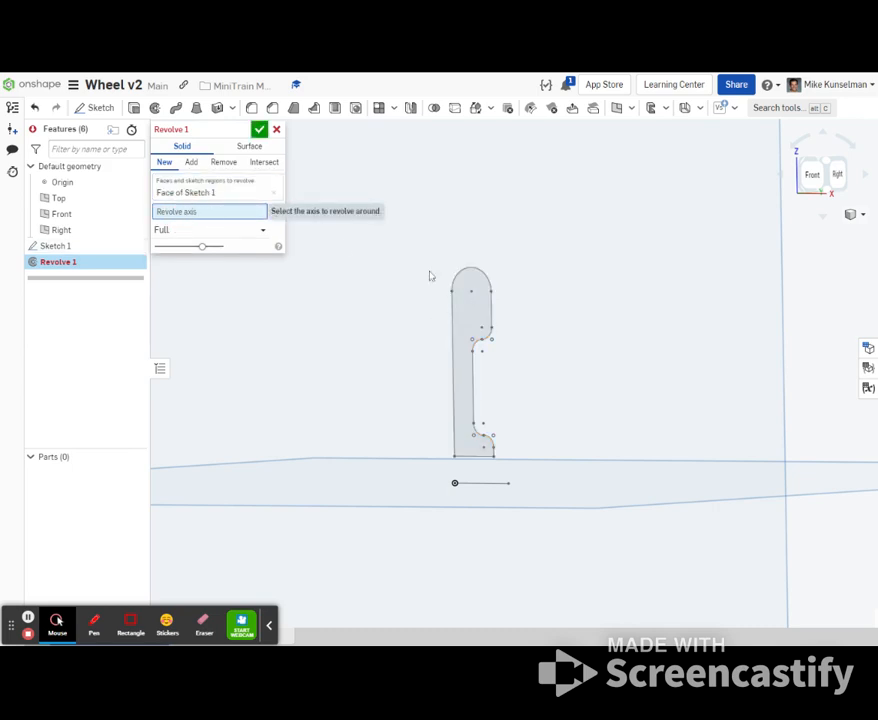
left_click(485, 484)
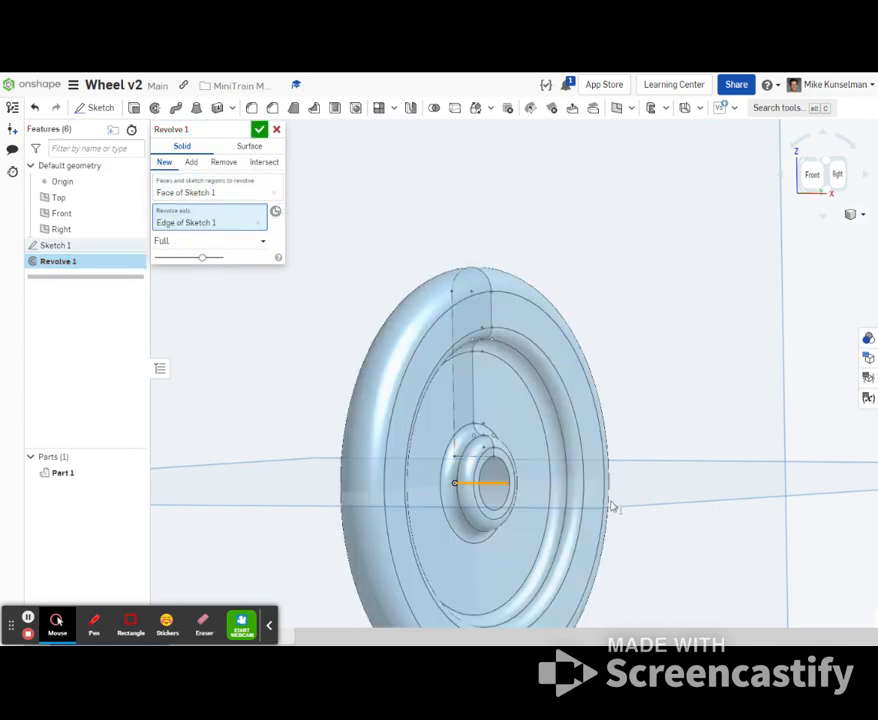
left_click(259, 129)
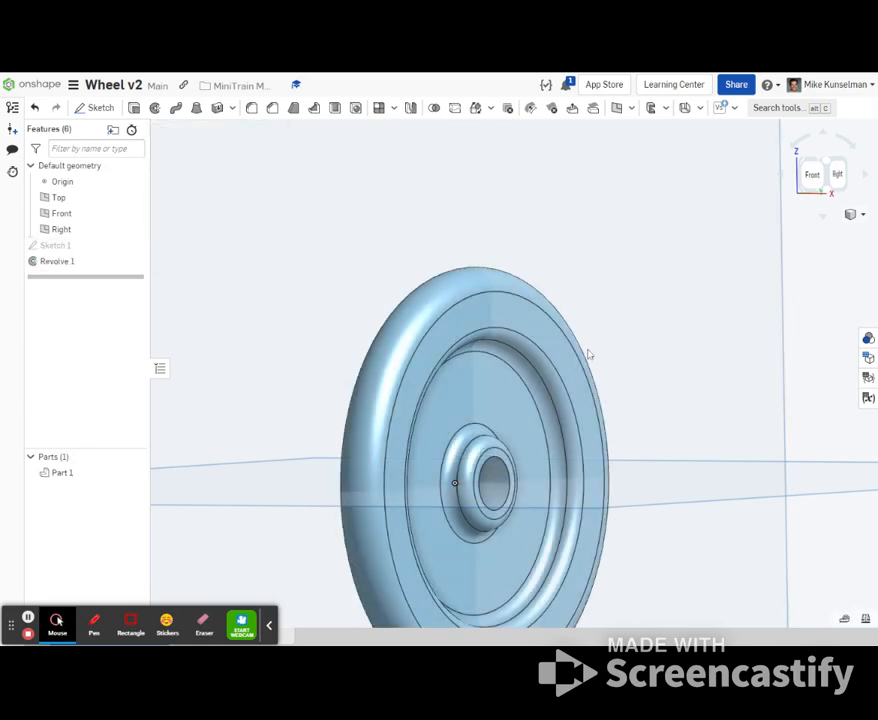